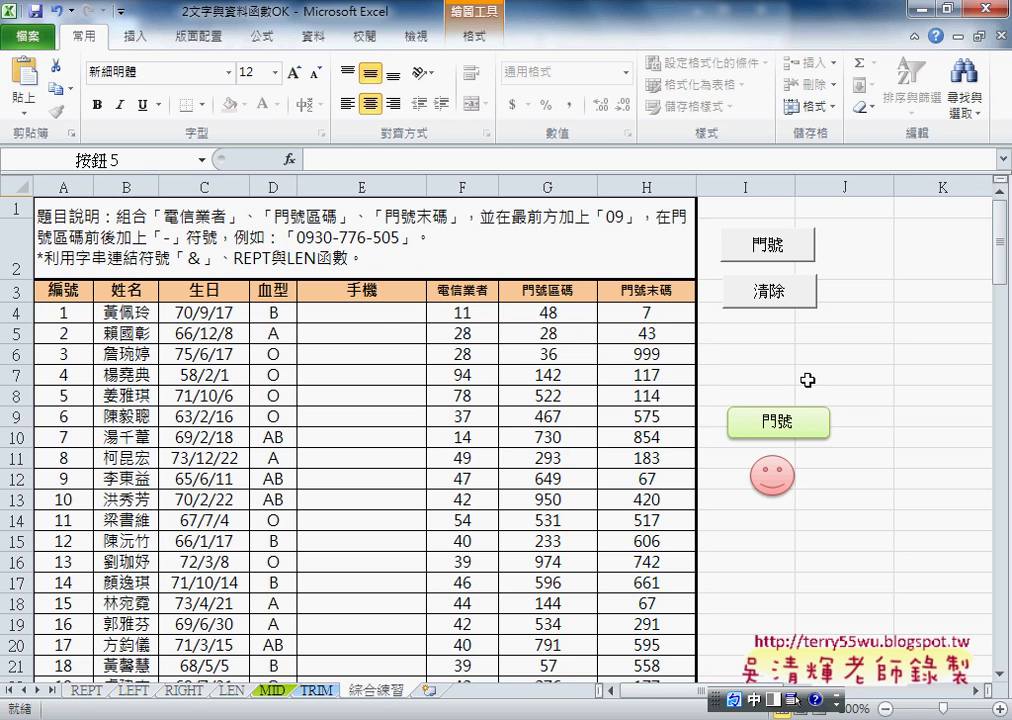
# Demonstrate filling the 手機 column with phone numbers and clearing it again several times.
pyautogui.click(807, 380)
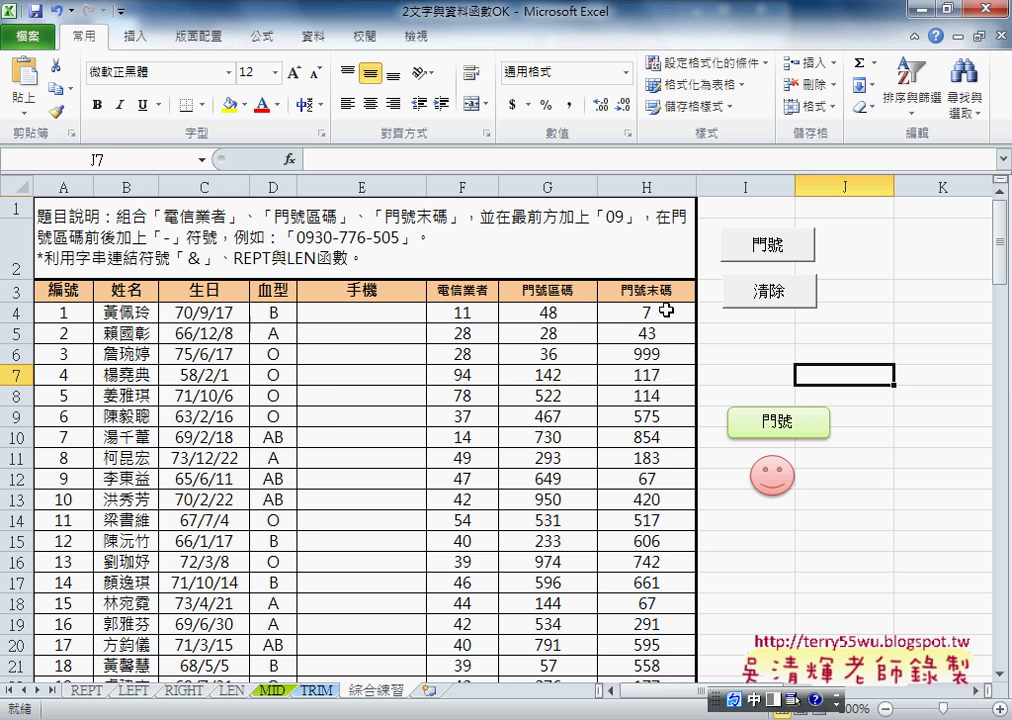
pyautogui.click(797, 250)
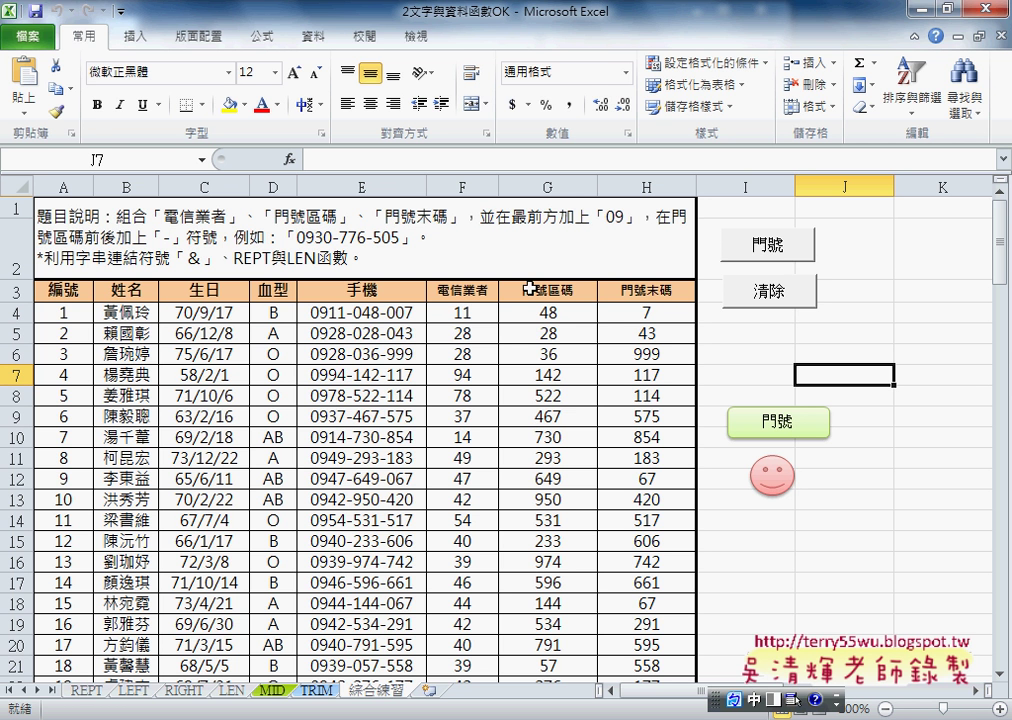
pyautogui.moveTo(318, 313); pyautogui.dragTo(329, 675)
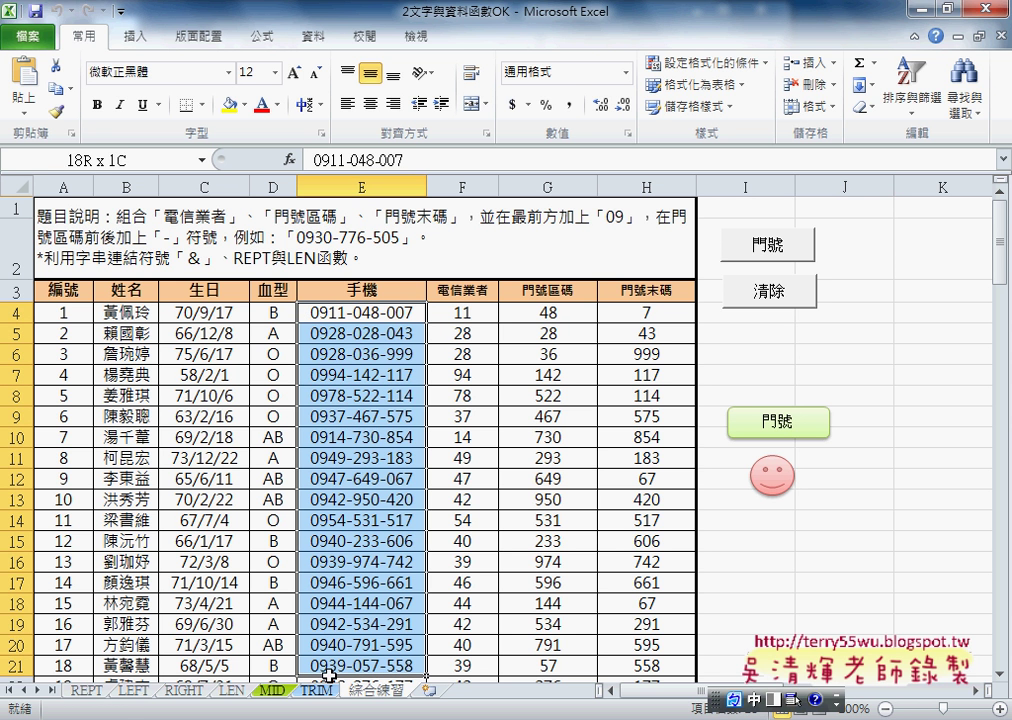
pyautogui.click(787, 301)
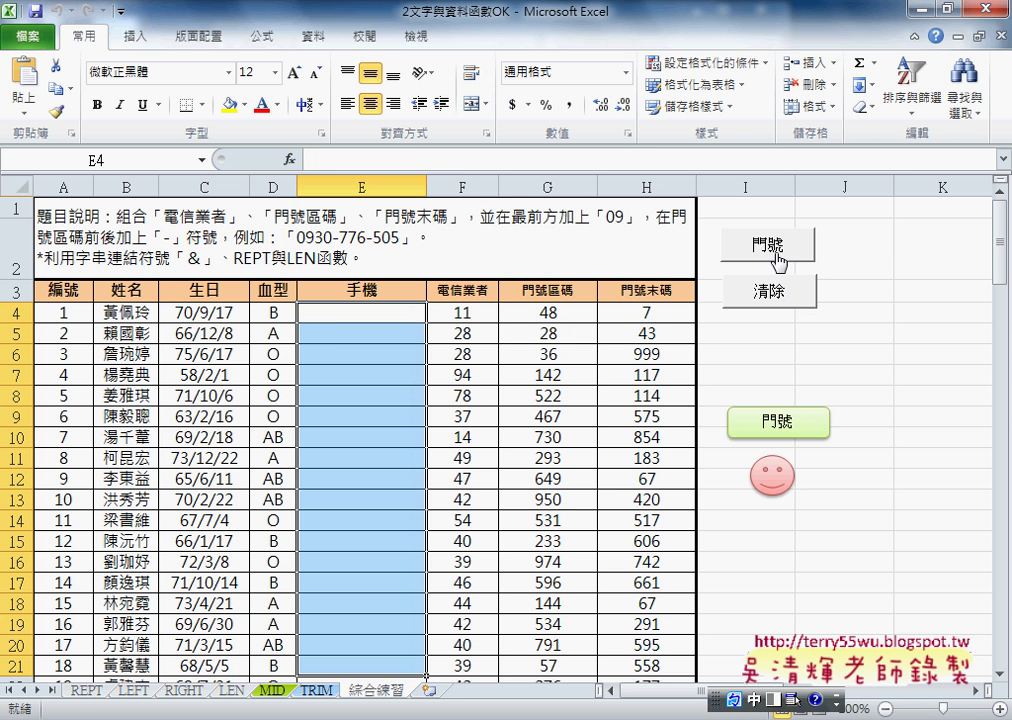
pyautogui.click(776, 260)
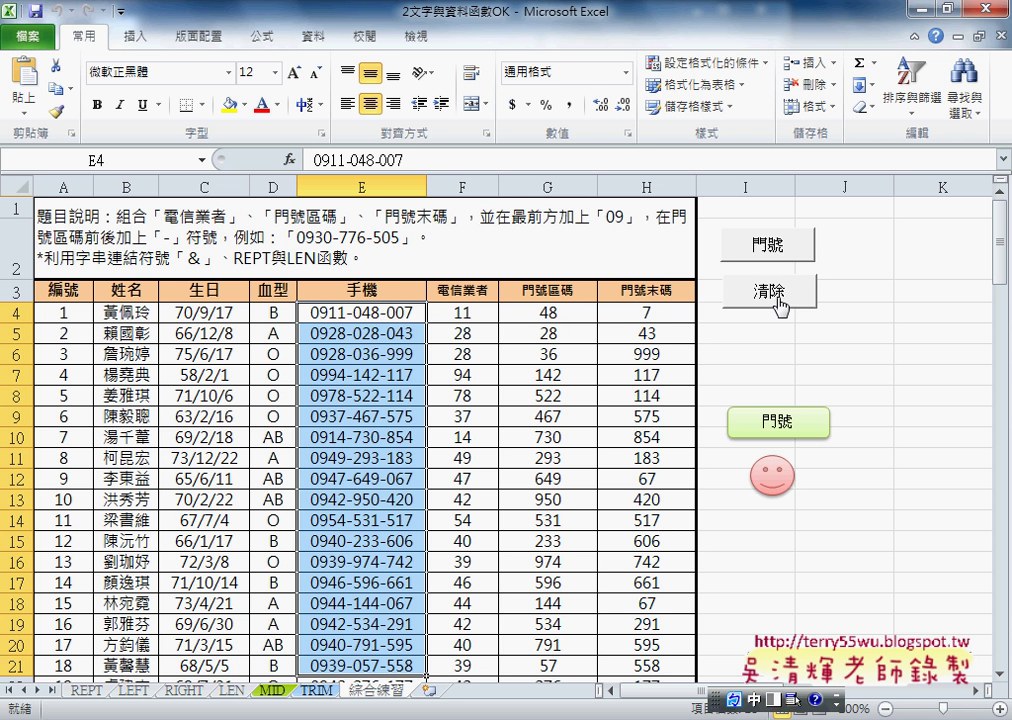
pyautogui.click(772, 295)
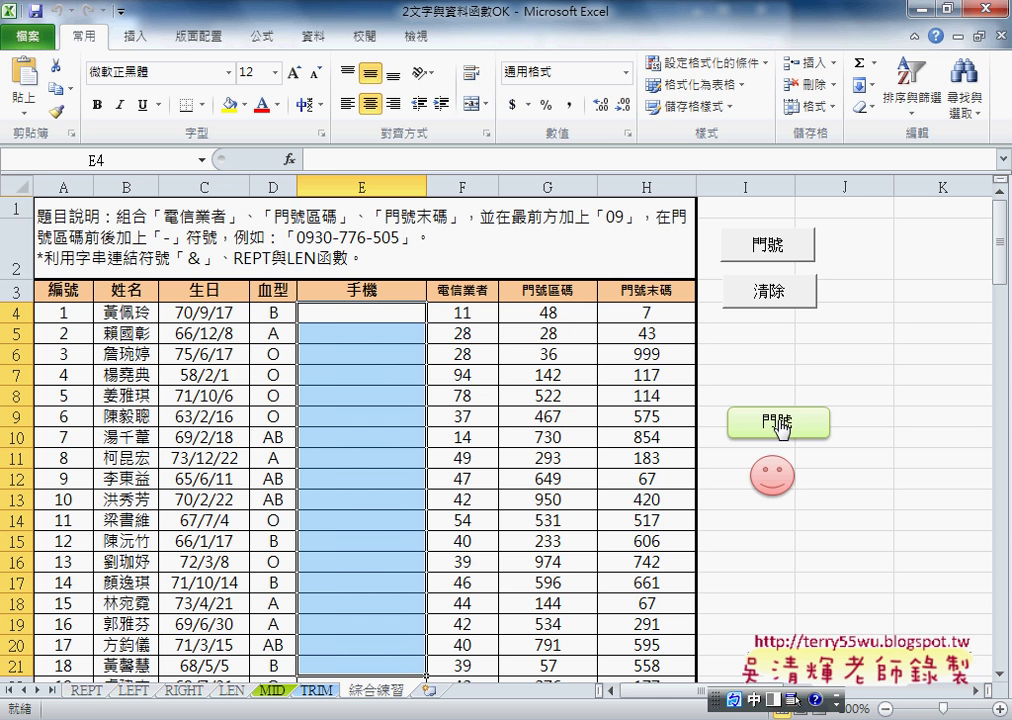
pyautogui.click(780, 428)
pyautogui.click(783, 294)
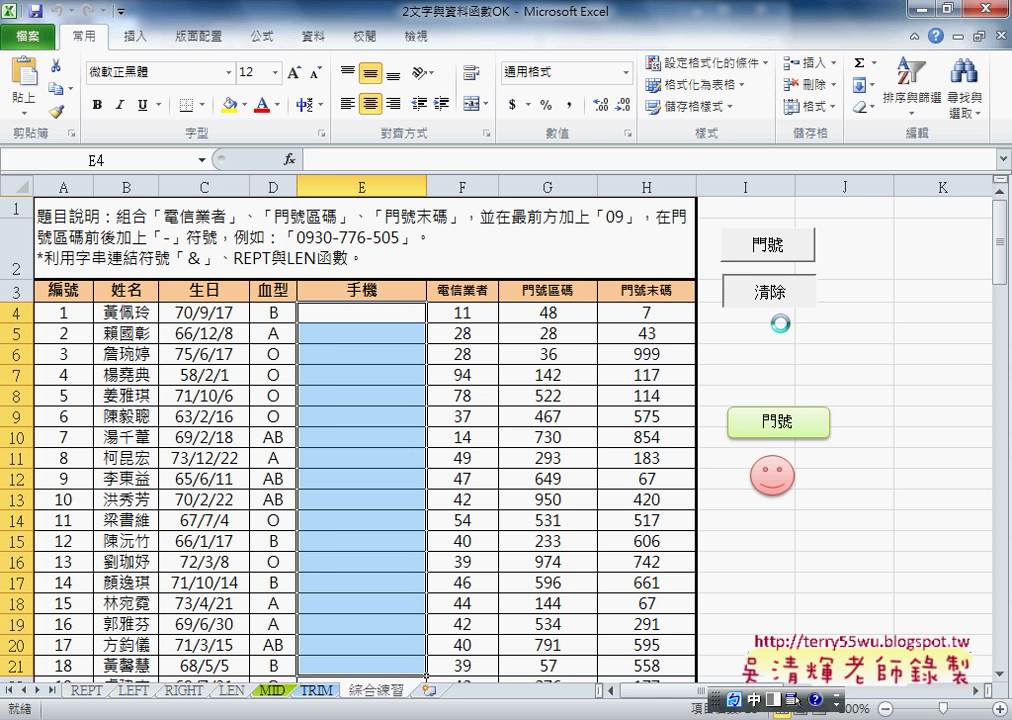
pyautogui.click(777, 481)
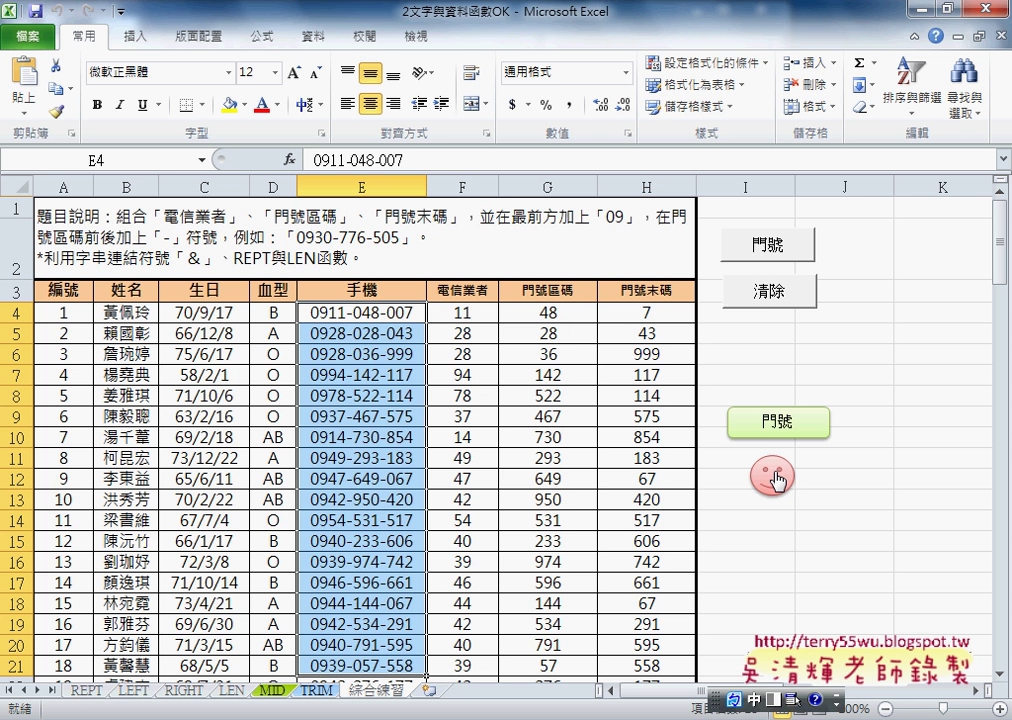
pyautogui.click(775, 290)
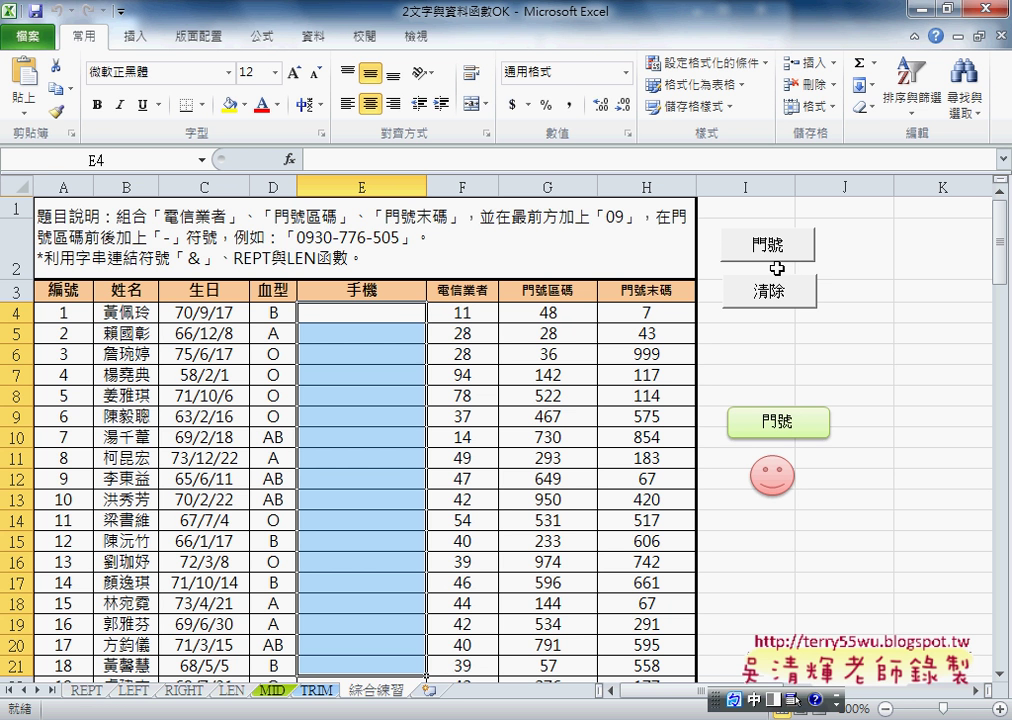
# Insert the user-defined 手機 function into cell E4 through Insert Function.
pyautogui.click(391, 309)
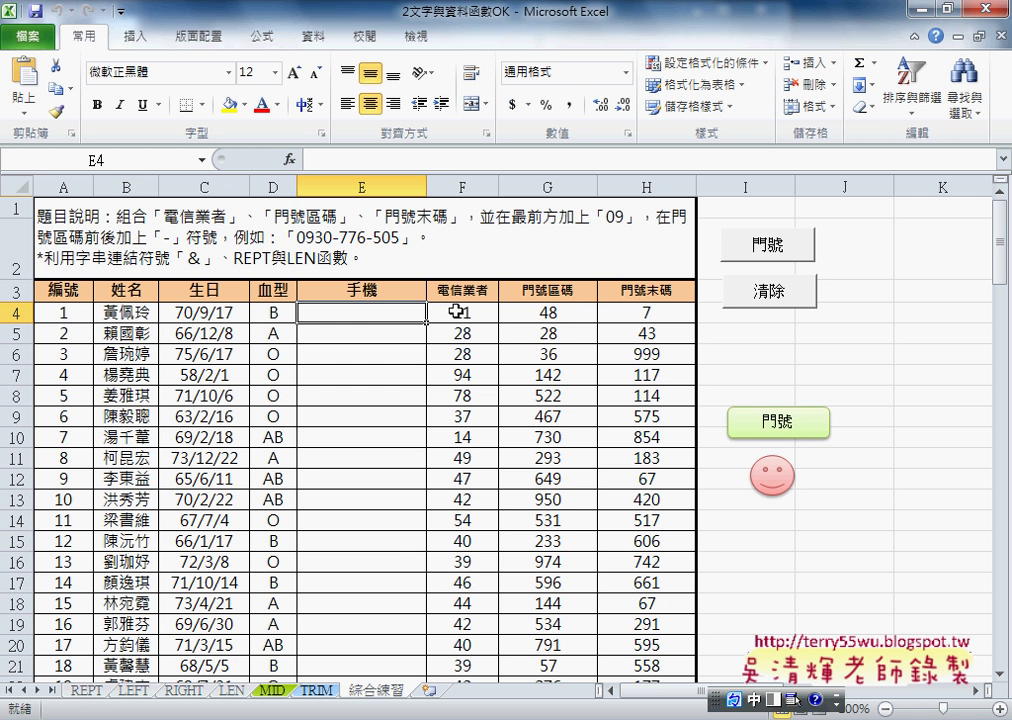
pyautogui.click(290, 161)
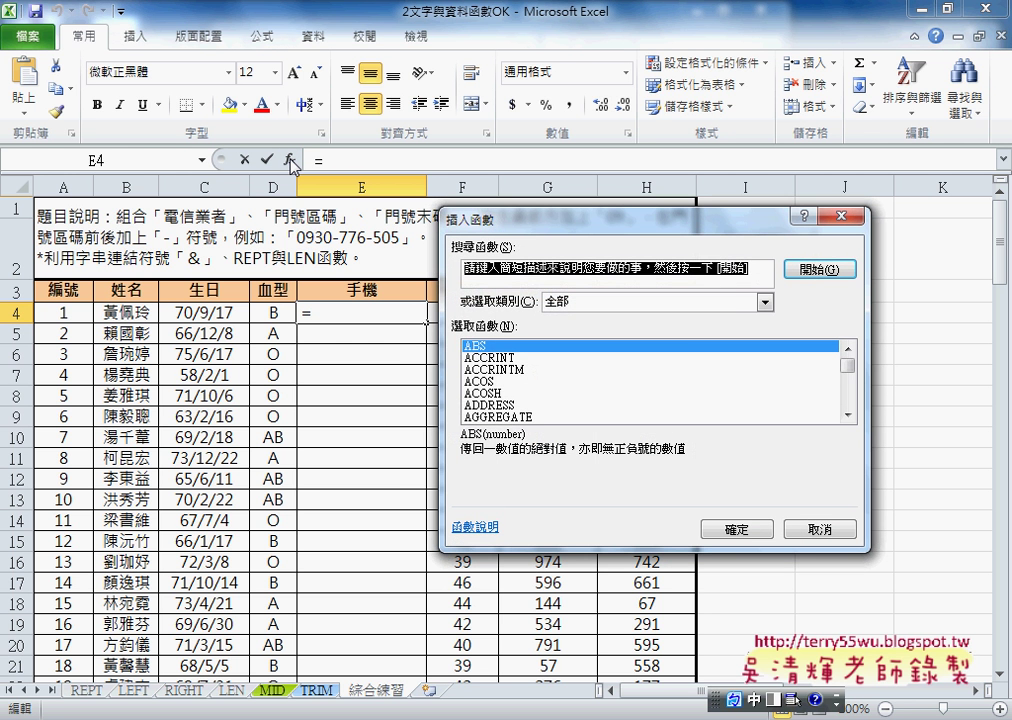
pyautogui.moveTo(583, 214); pyautogui.dragTo(620, 266)
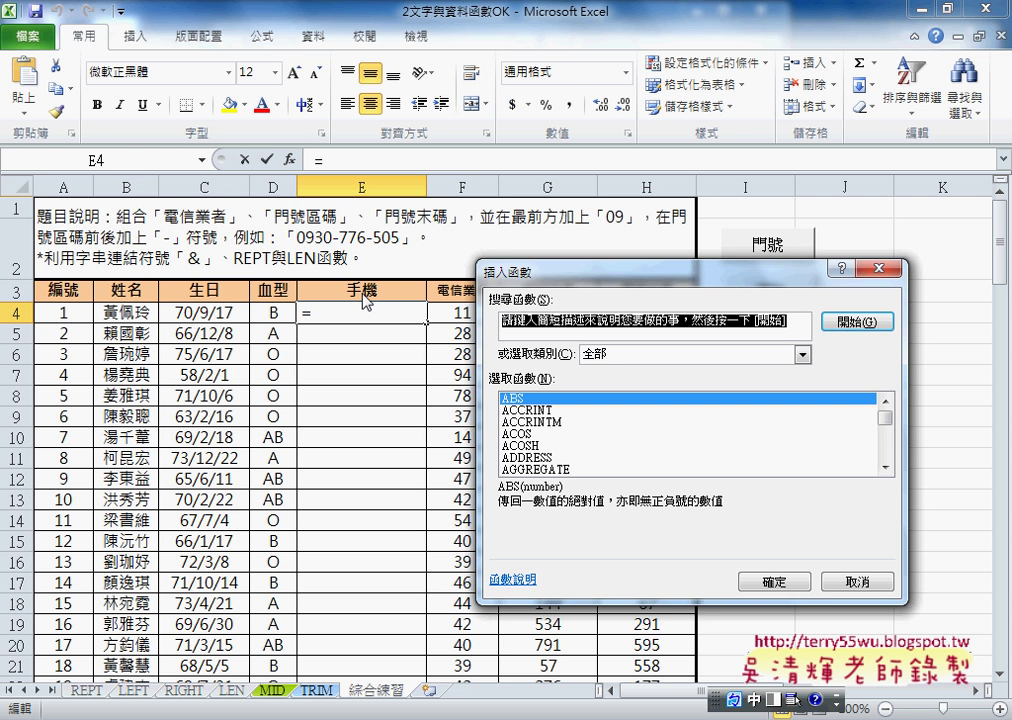
pyautogui.moveTo(885, 416); pyautogui.dragTo(888, 466)
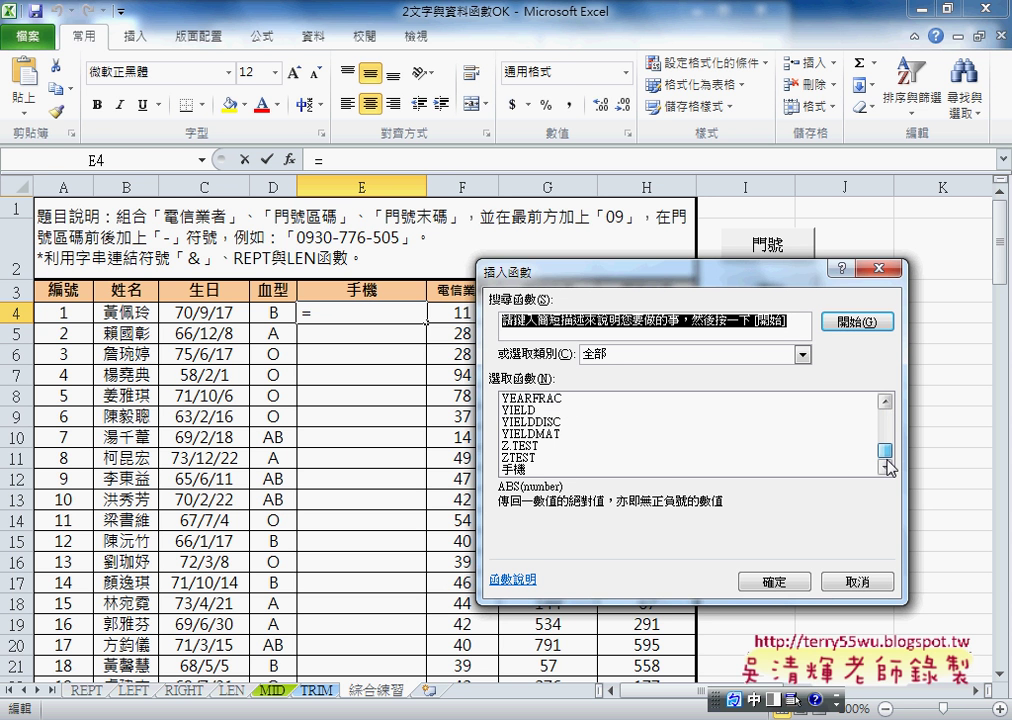
pyautogui.click(508, 469)
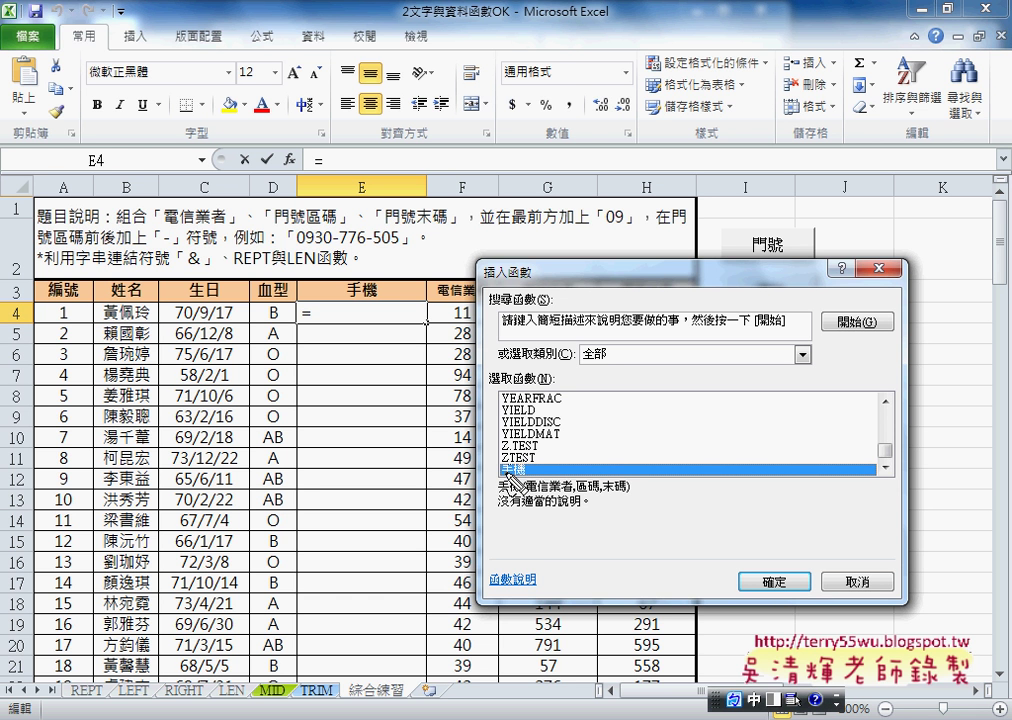
pyautogui.moveTo(490, 482); pyautogui.dragTo(528, 456)
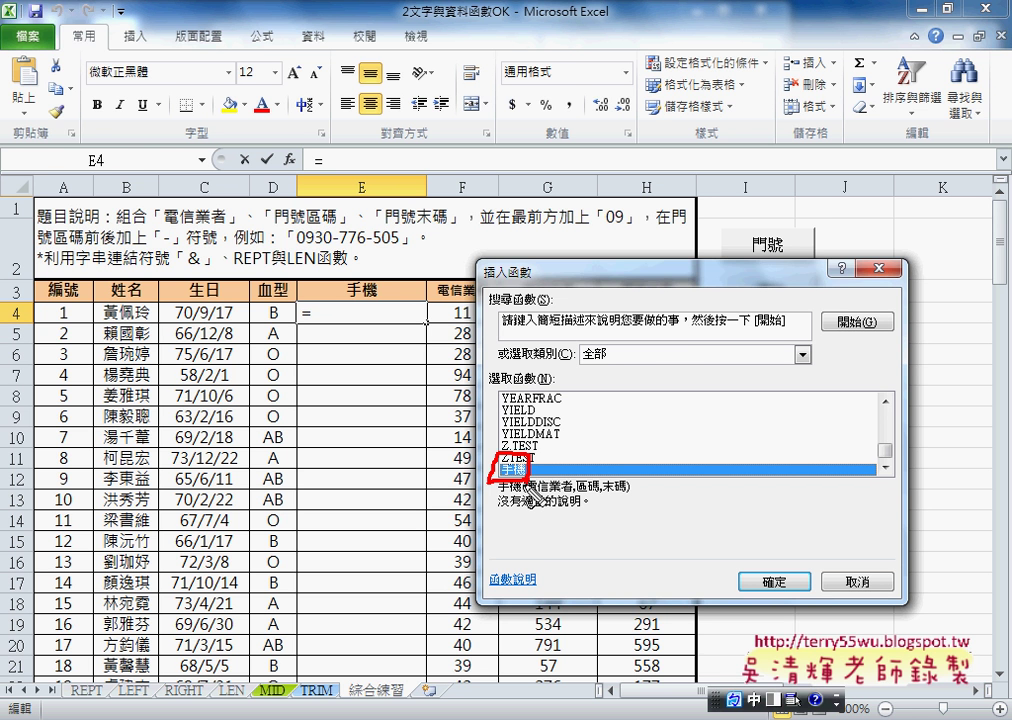
pyautogui.press('Escape')
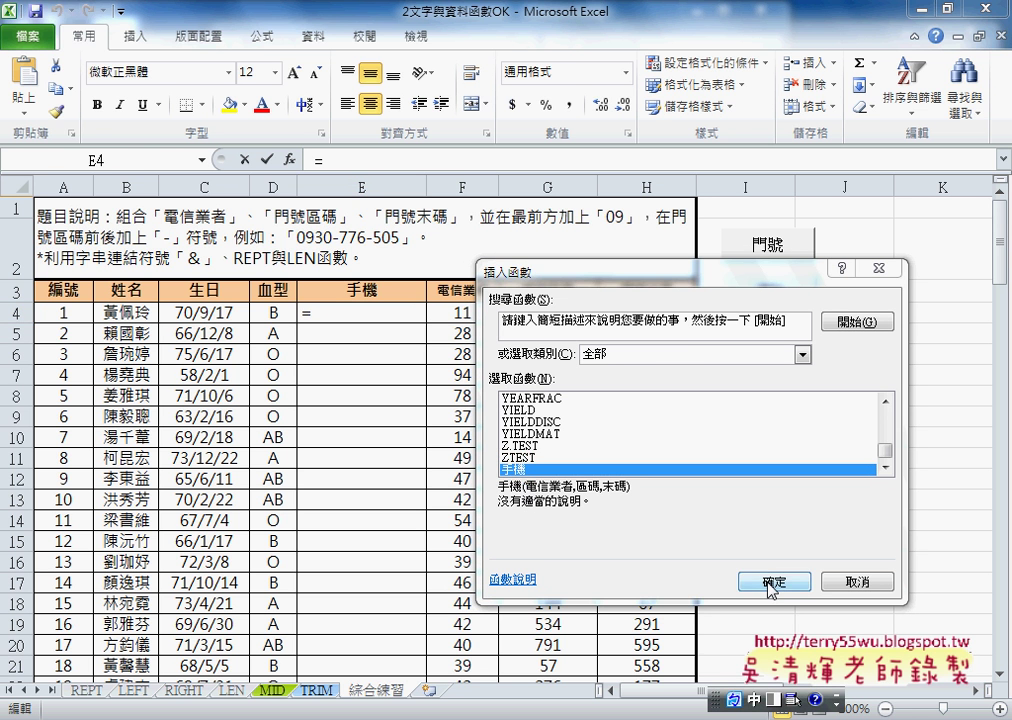
pyautogui.click(775, 582)
pyautogui.moveTo(676, 332)
pyautogui.mouseDown()
pyautogui.moveTo(678, 446)
pyautogui.moveTo(660, 390)
pyautogui.mouseUp()
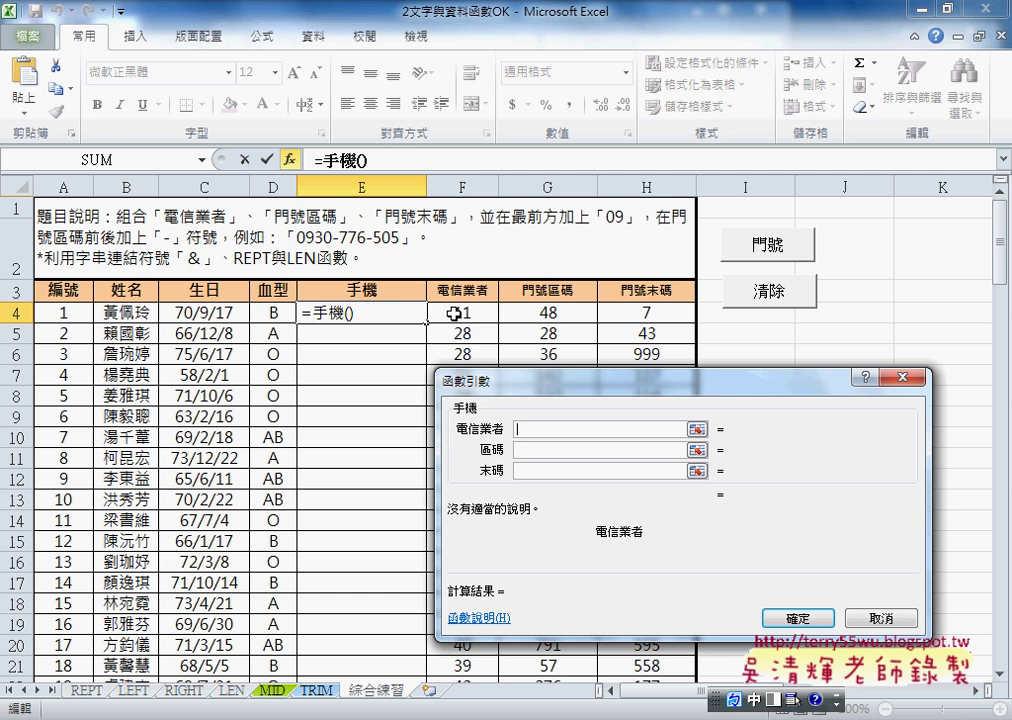
pyautogui.click(455, 313)
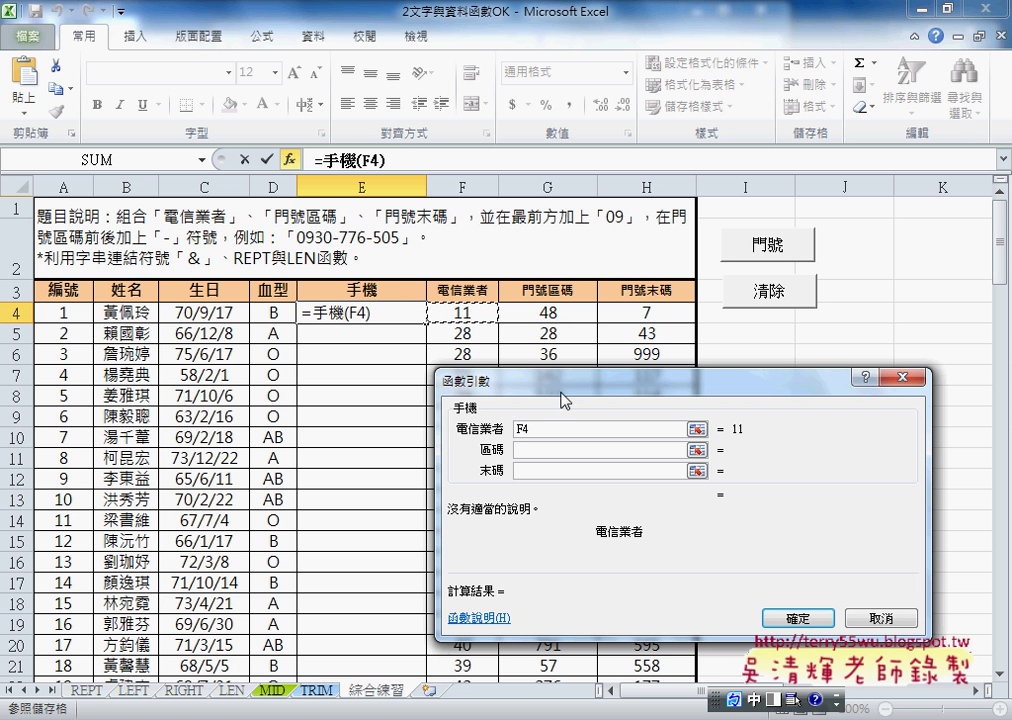
pyautogui.click(547, 449)
pyautogui.click(540, 313)
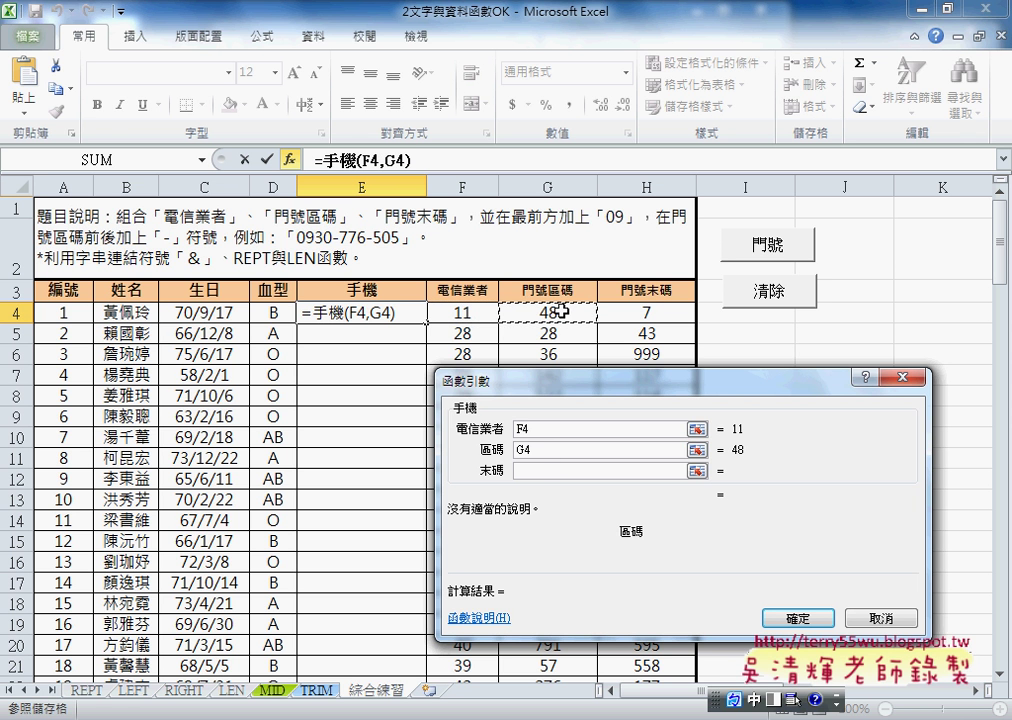
pyautogui.click(548, 470)
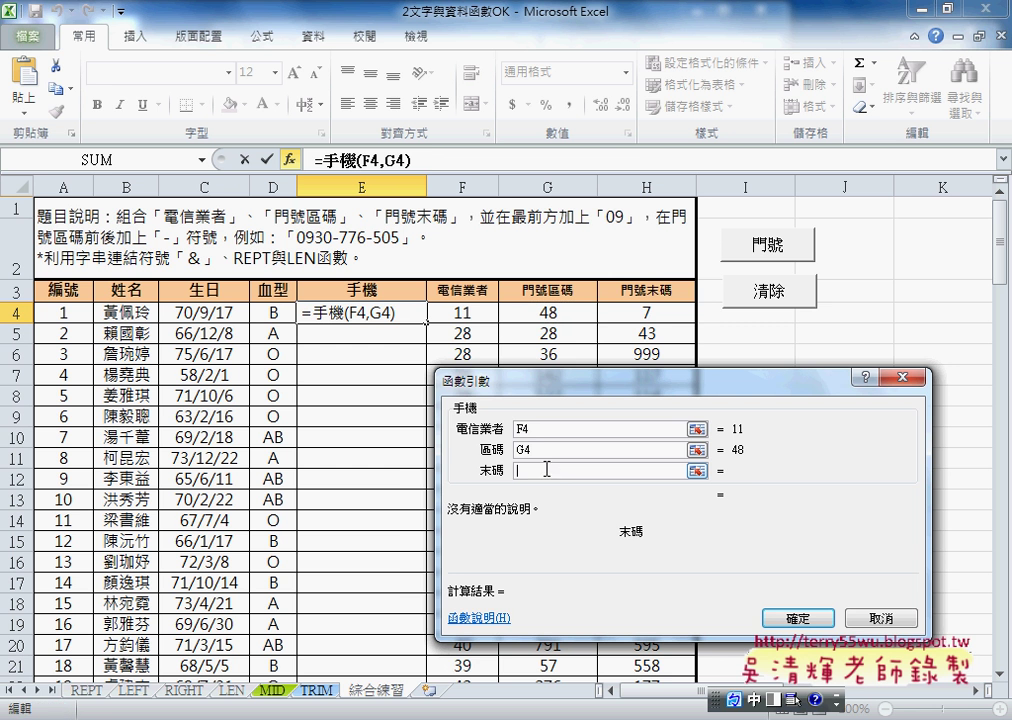
pyautogui.click(655, 313)
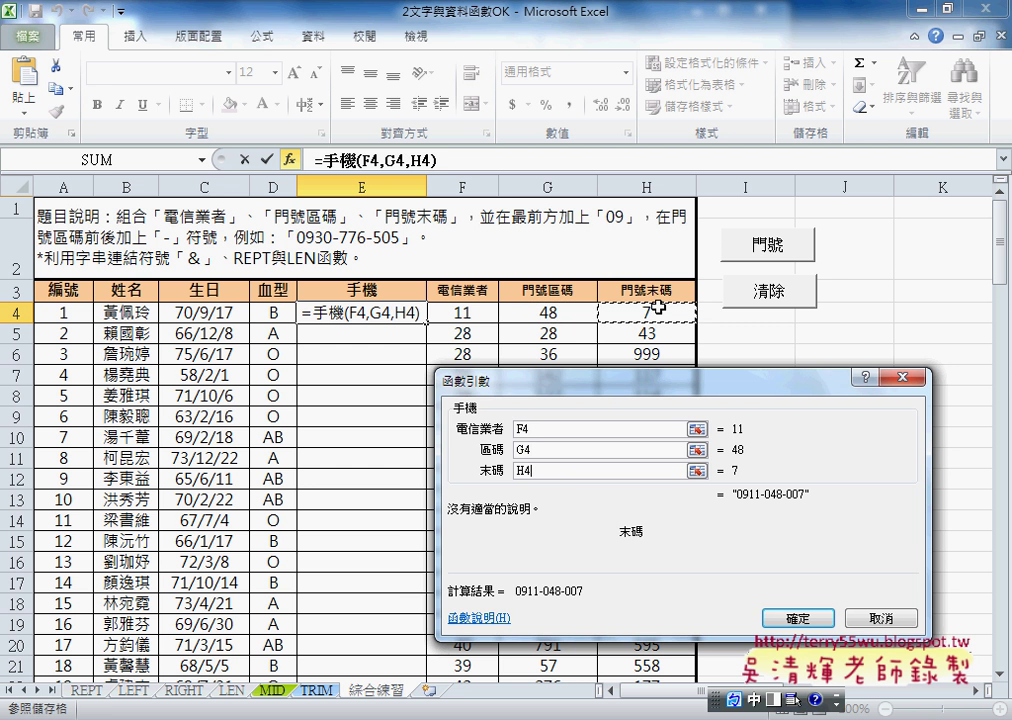
pyautogui.click(796, 618)
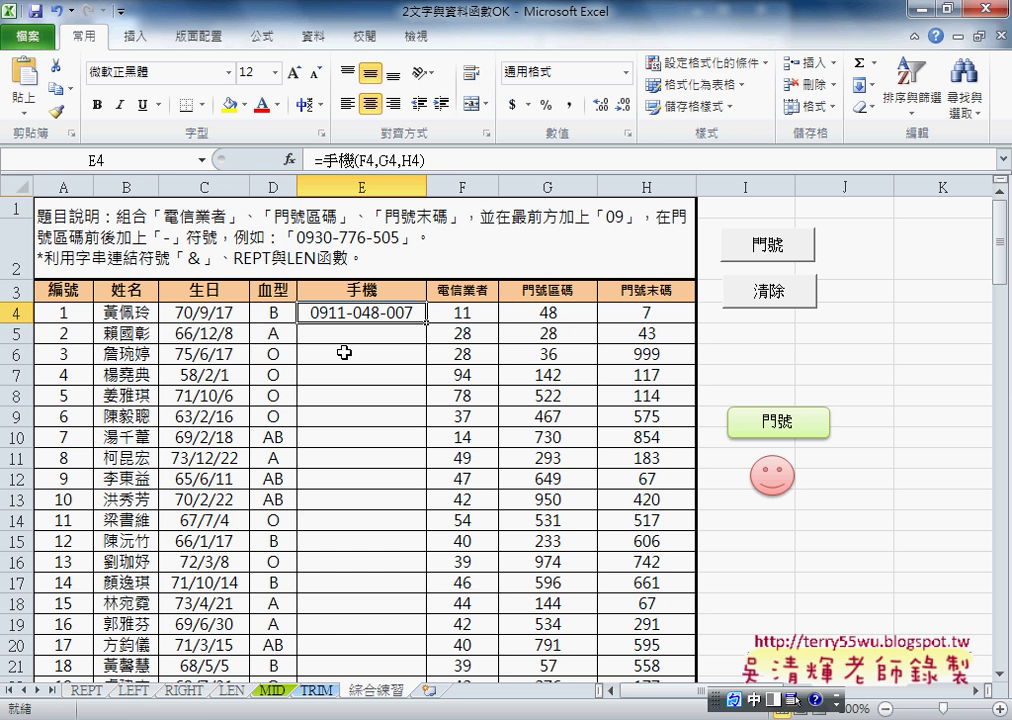
# Fill E4's 手機 formula down the column, then delete the results again.
pyautogui.doubleClick(427, 323)
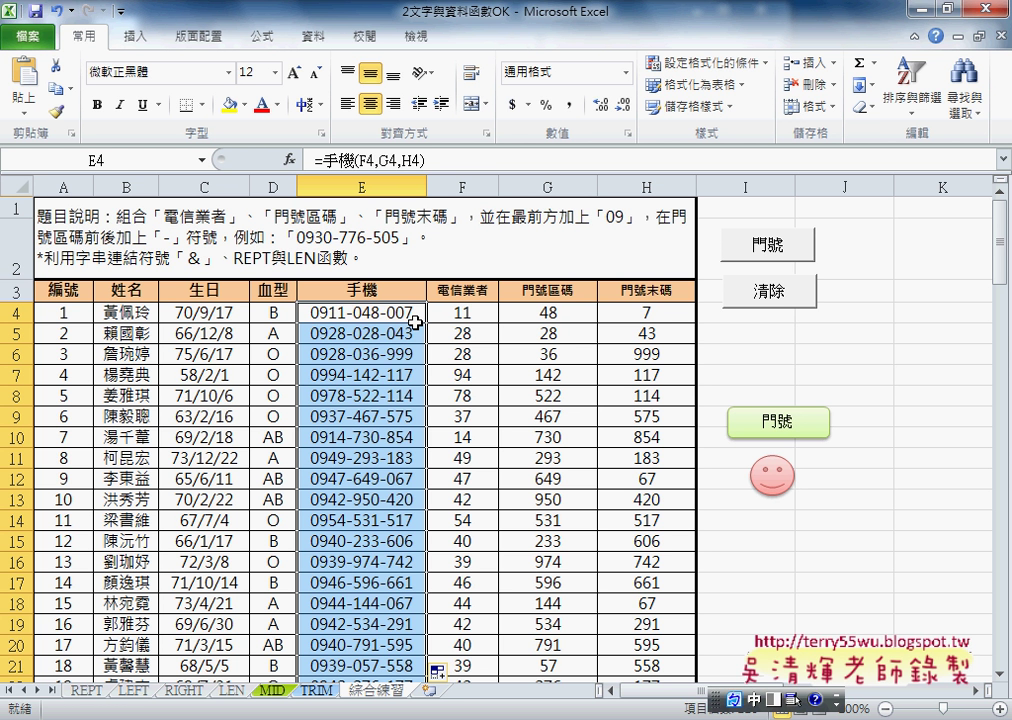
pyautogui.press('Delete')
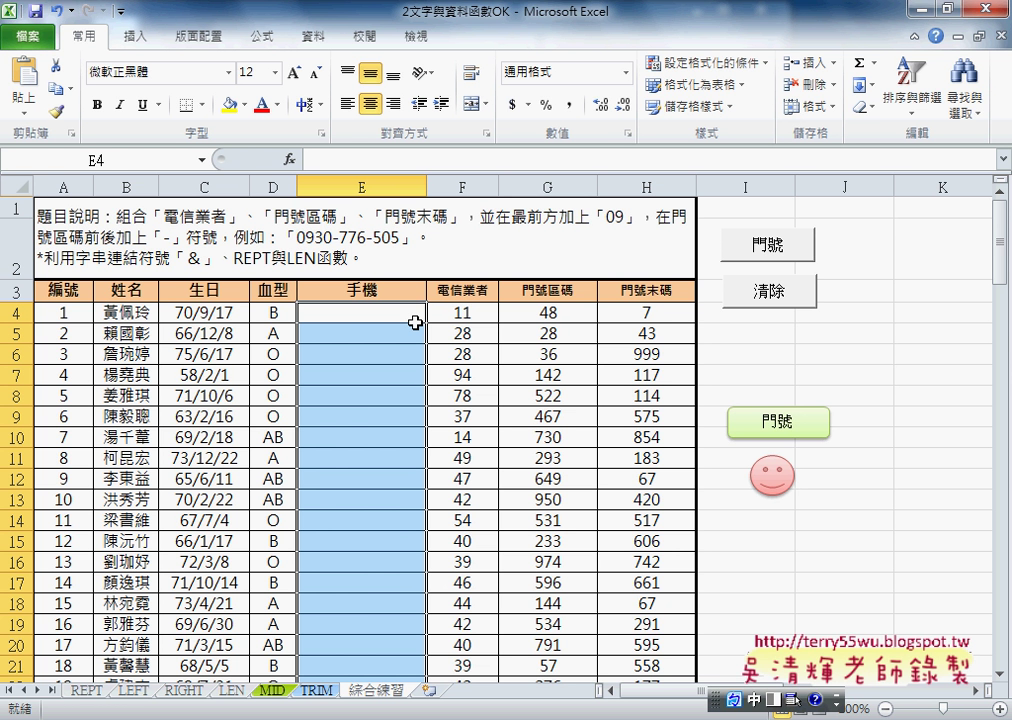
# Go to the REPT sheet of the compatibility-mode workbook and select cell C3.
pyautogui.click(84, 691)
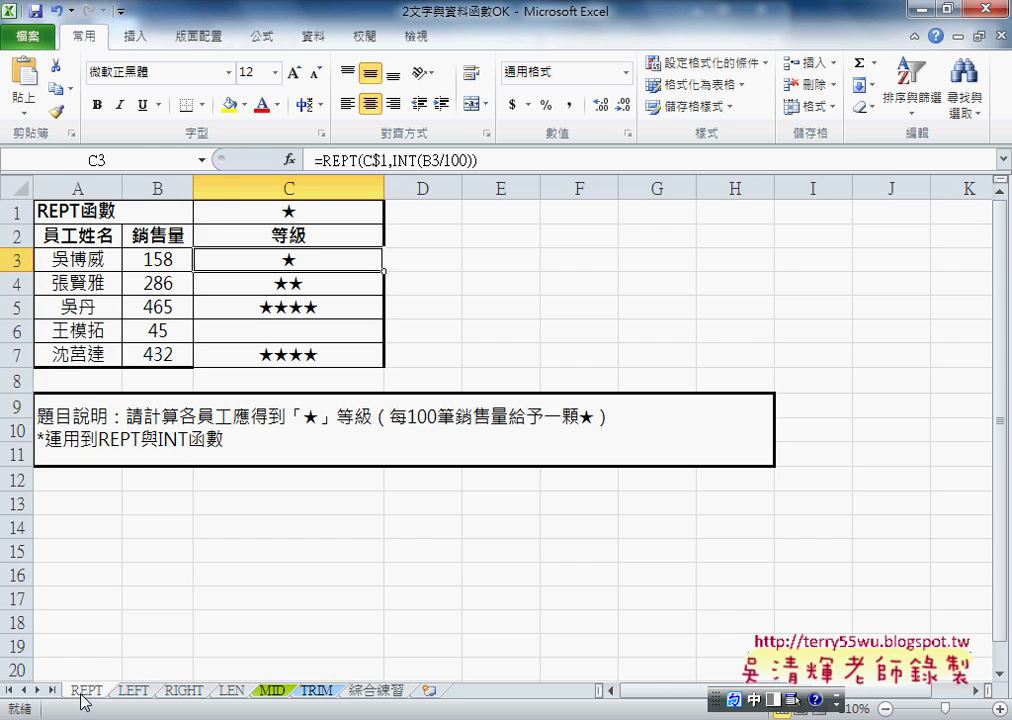
pyautogui.click(228, 691)
pyautogui.click(86, 691)
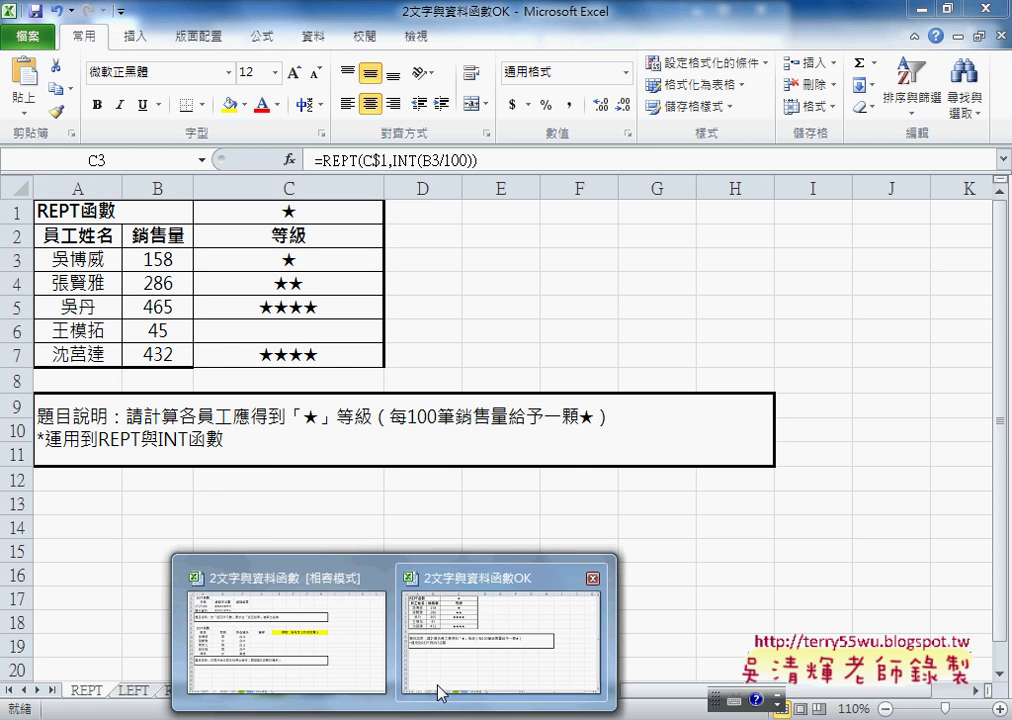
pyautogui.click(346, 660)
pyautogui.click(88, 690)
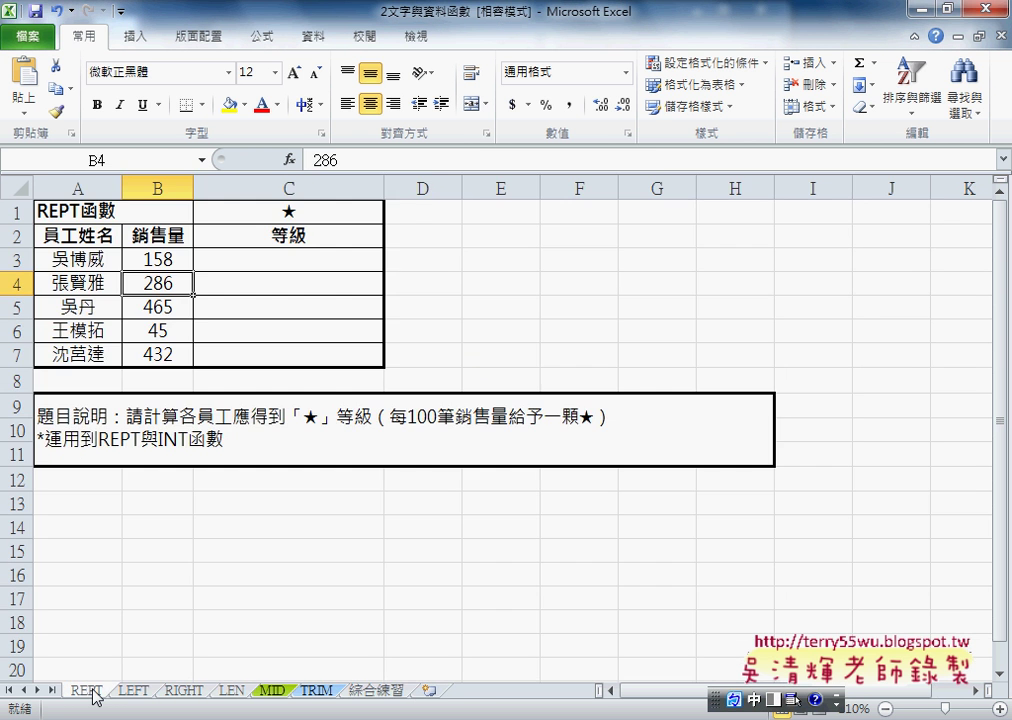
pyautogui.click(319, 259)
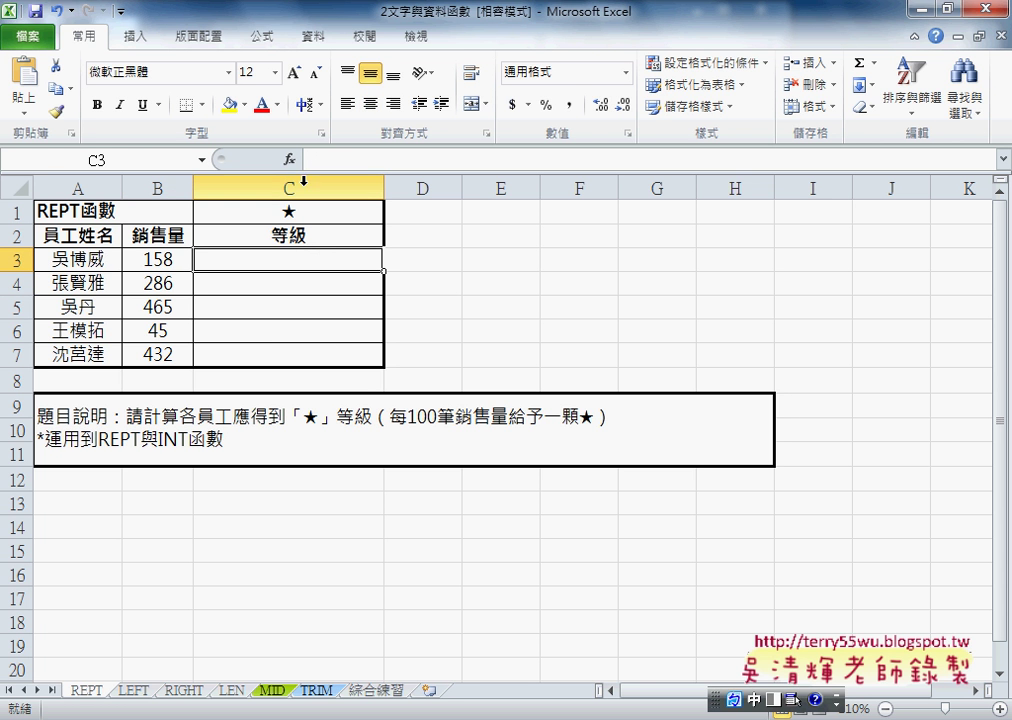
# Start a function in C3 with the category set to 文字 and scroll the function list.
pyautogui.click(289, 159)
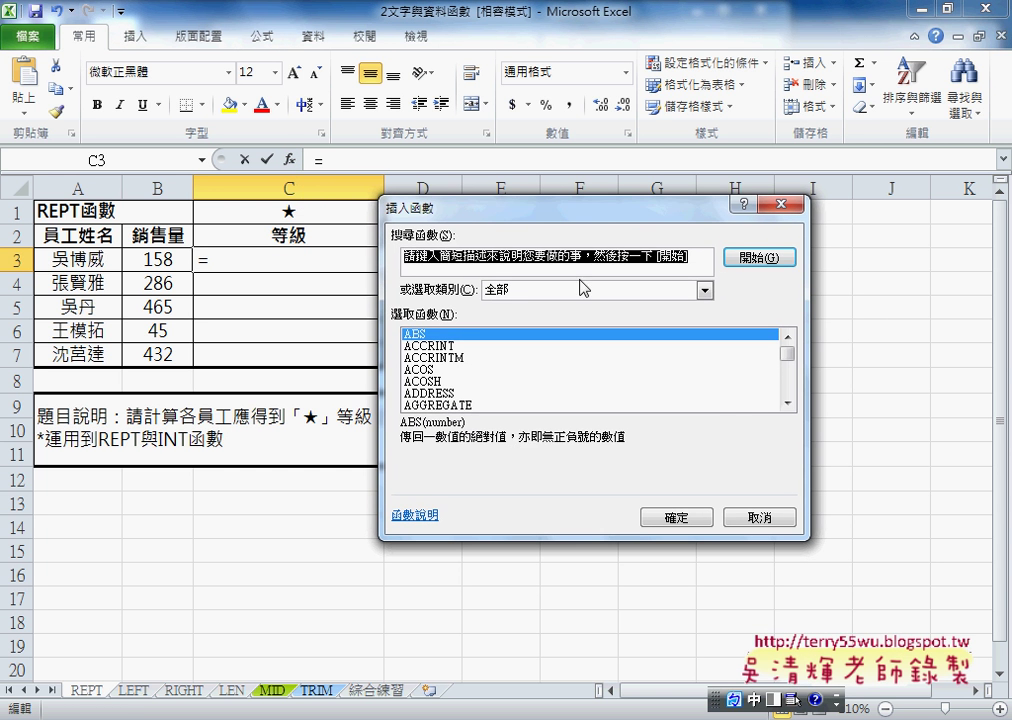
pyautogui.click(705, 289)
pyautogui.click(580, 410)
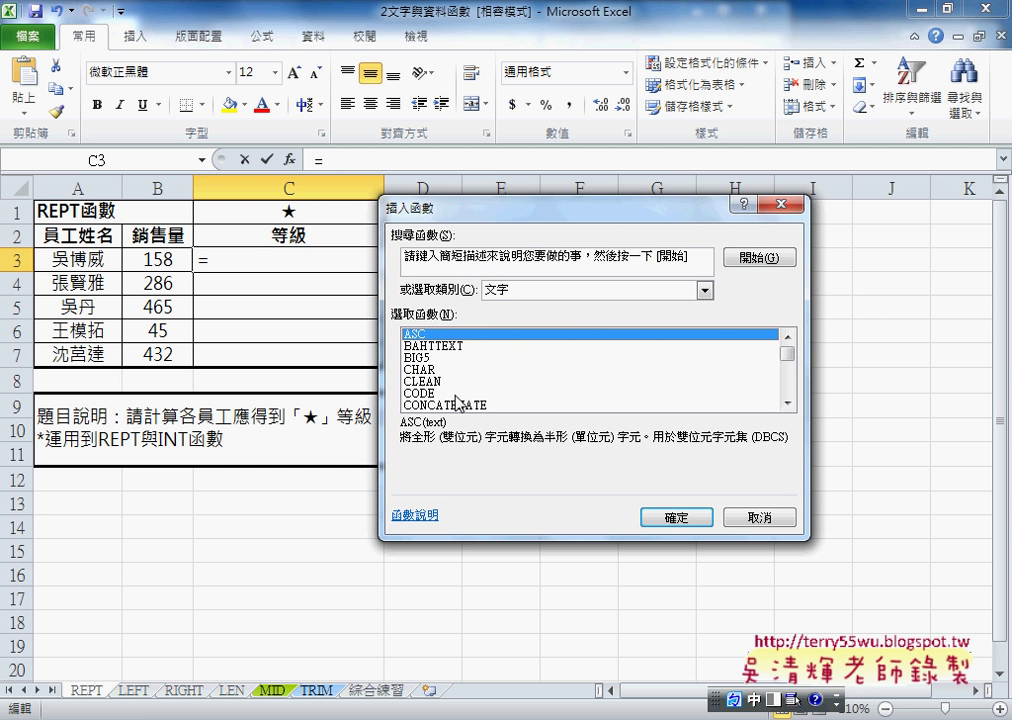
pyautogui.click(788, 403)
pyautogui.doubleClick(788, 403)
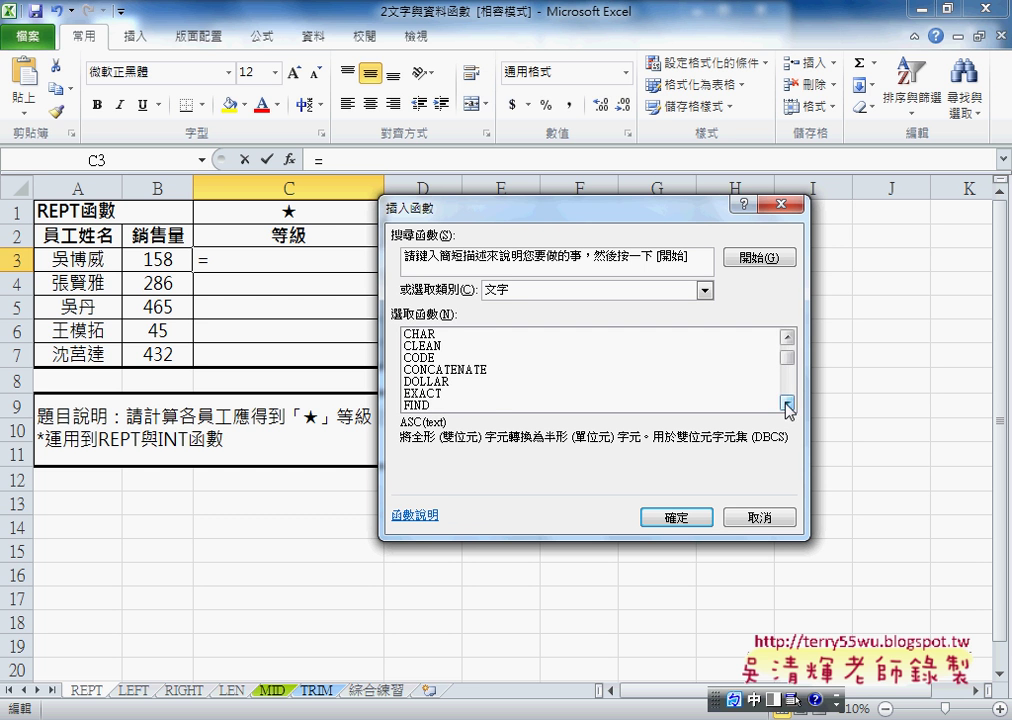
pyautogui.click(788, 403)
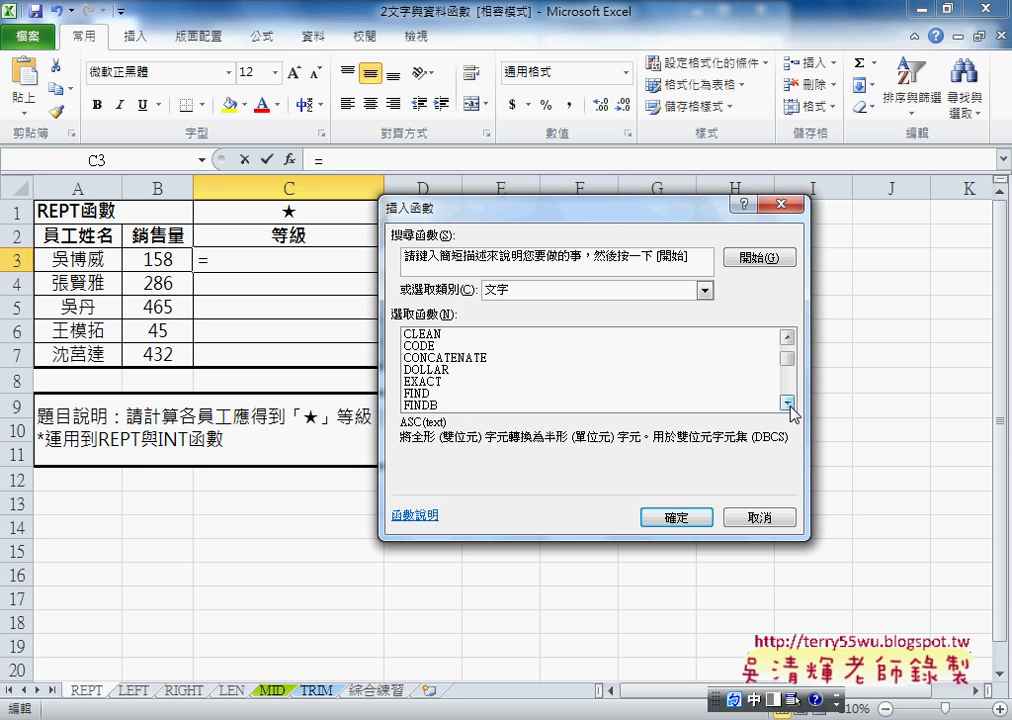
pyautogui.doubleClick(788, 403)
pyautogui.doubleClick(788, 403)
pyautogui.doubleClick(788, 403)
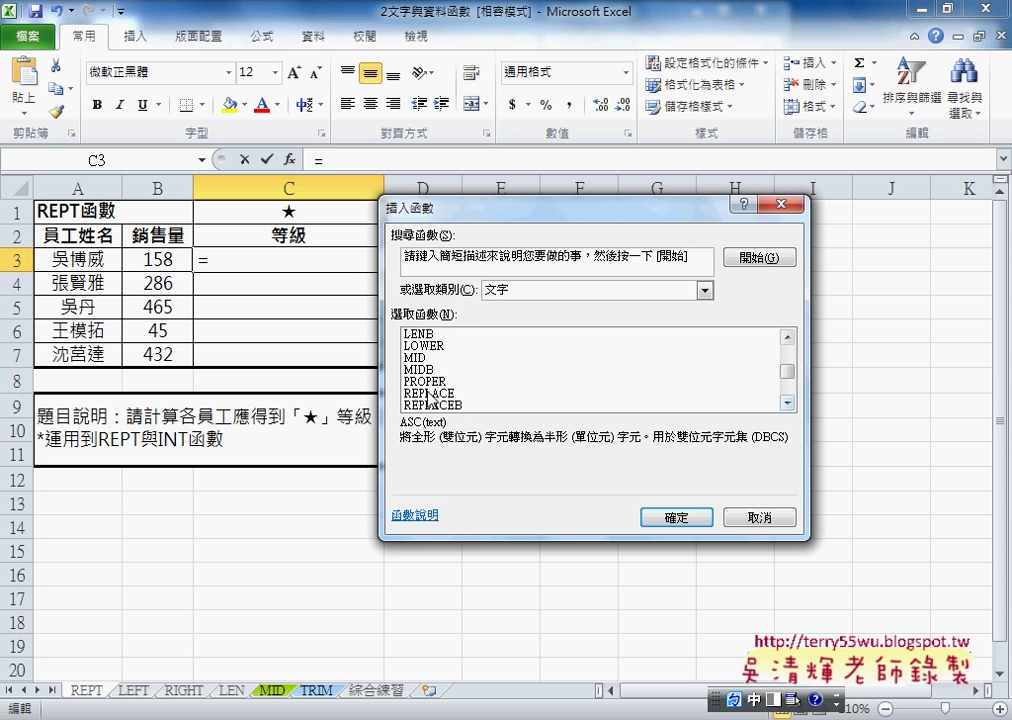
pyautogui.doubleClick(788, 403)
pyautogui.click(788, 403)
# Choose REPT and insert it into C3 to open its arguments.
pyautogui.click(484, 381)
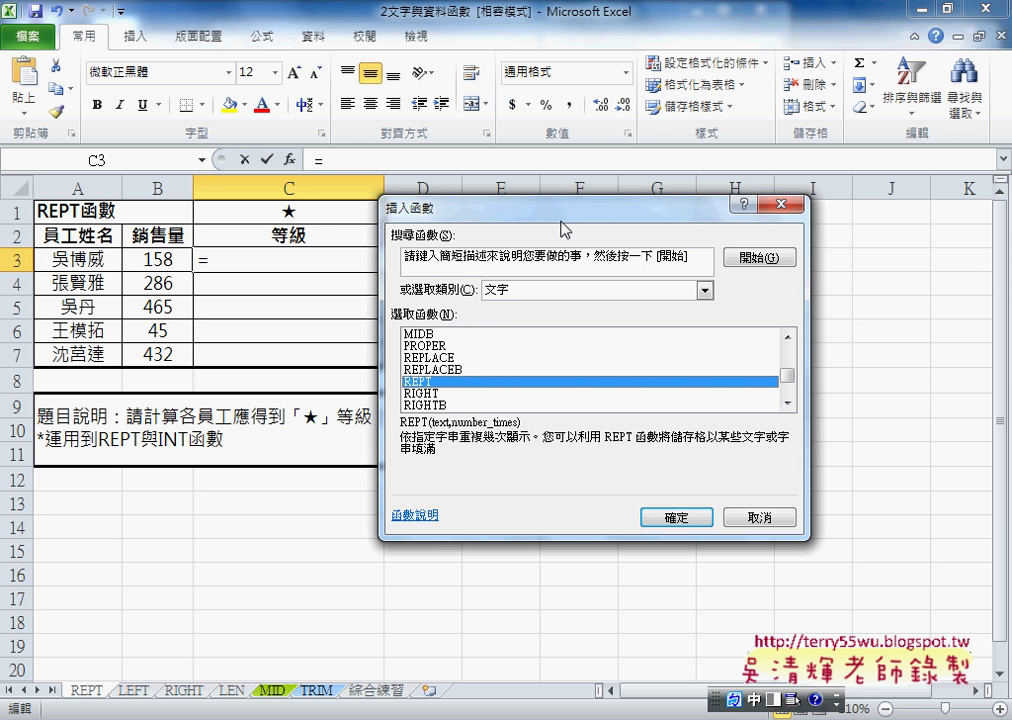
pyautogui.moveTo(565, 229); pyautogui.dragTo(715, 230)
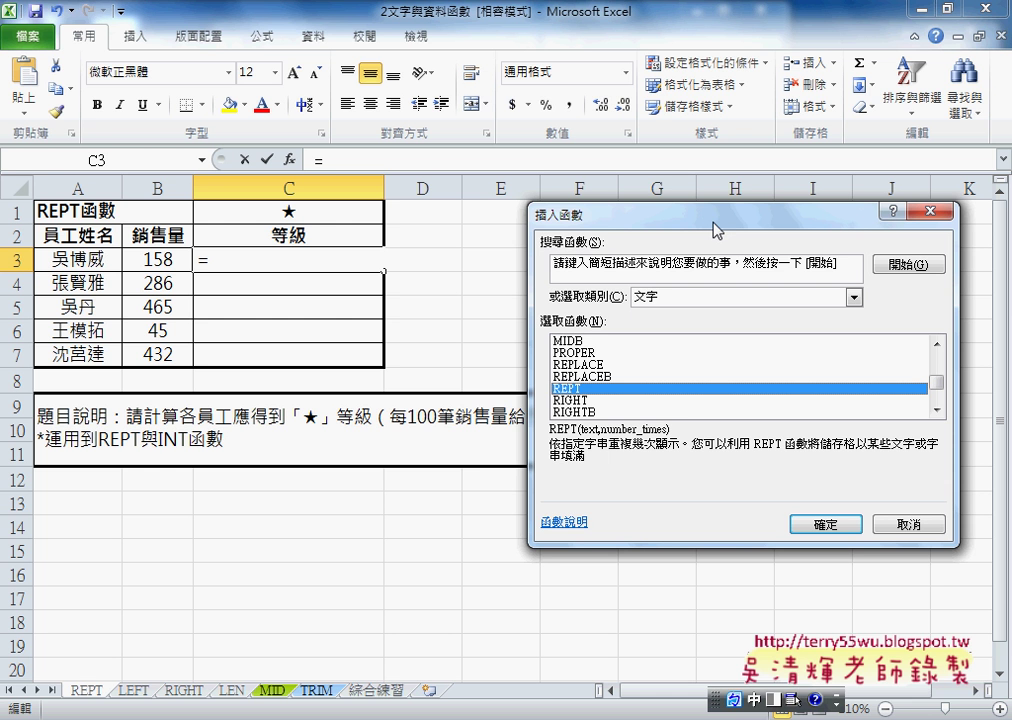
pyautogui.hotkey('ctrl', 'shift', 'd')
pyautogui.moveTo(573, 483)
pyautogui.mouseDown()
pyautogui.moveTo(588, 476)
pyautogui.moveTo(598, 434)
pyautogui.mouseUp()
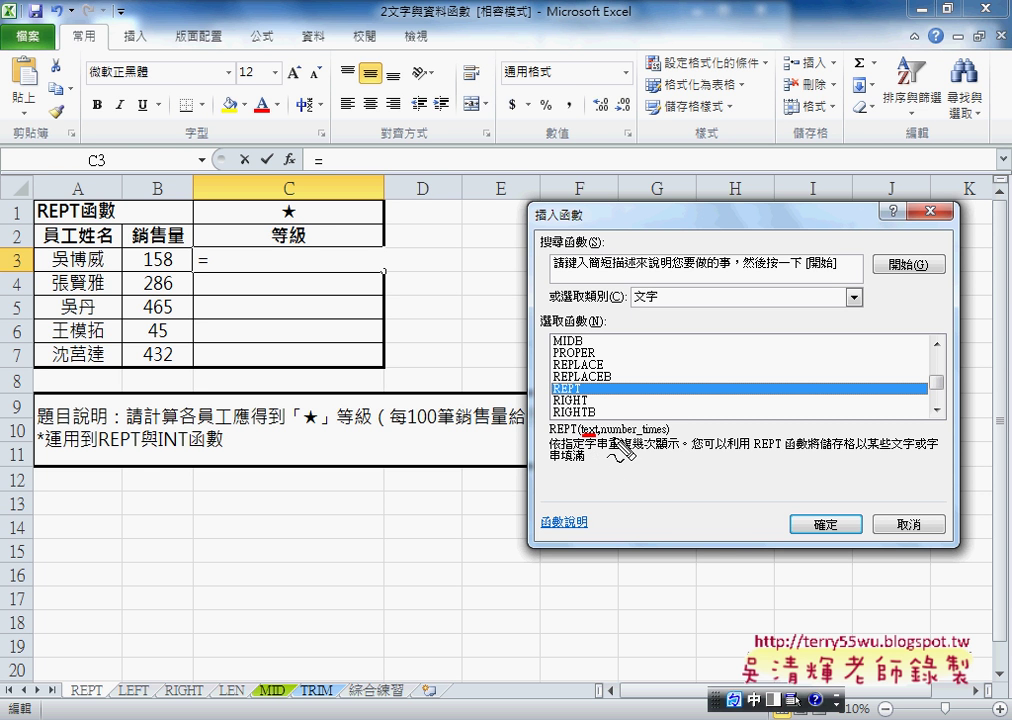
pyautogui.moveTo(607, 436); pyautogui.dragTo(661, 436)
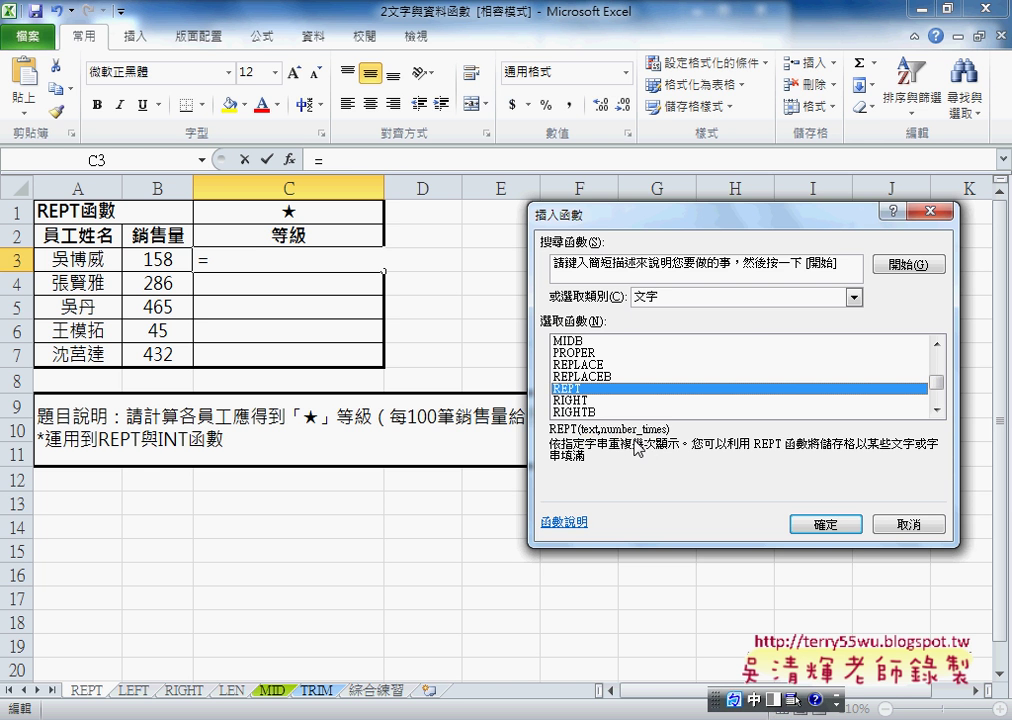
pyautogui.click(845, 525)
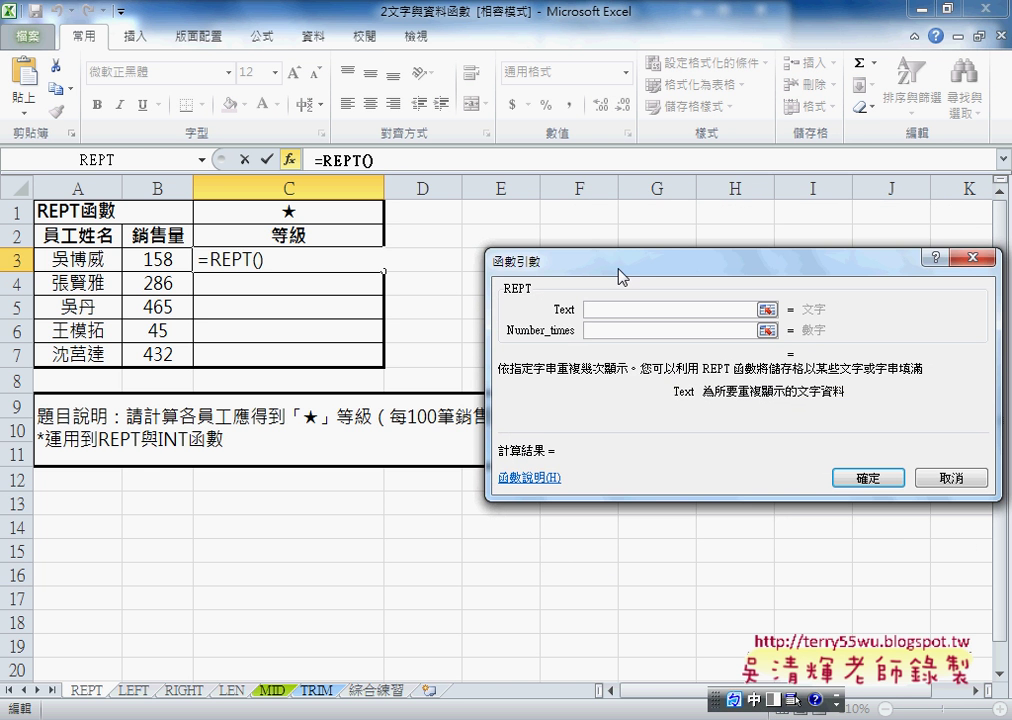
# Set REPT's Text to C1 and Number_times to B3/100.
pyautogui.moveTo(600, 262); pyautogui.dragTo(517, 247)
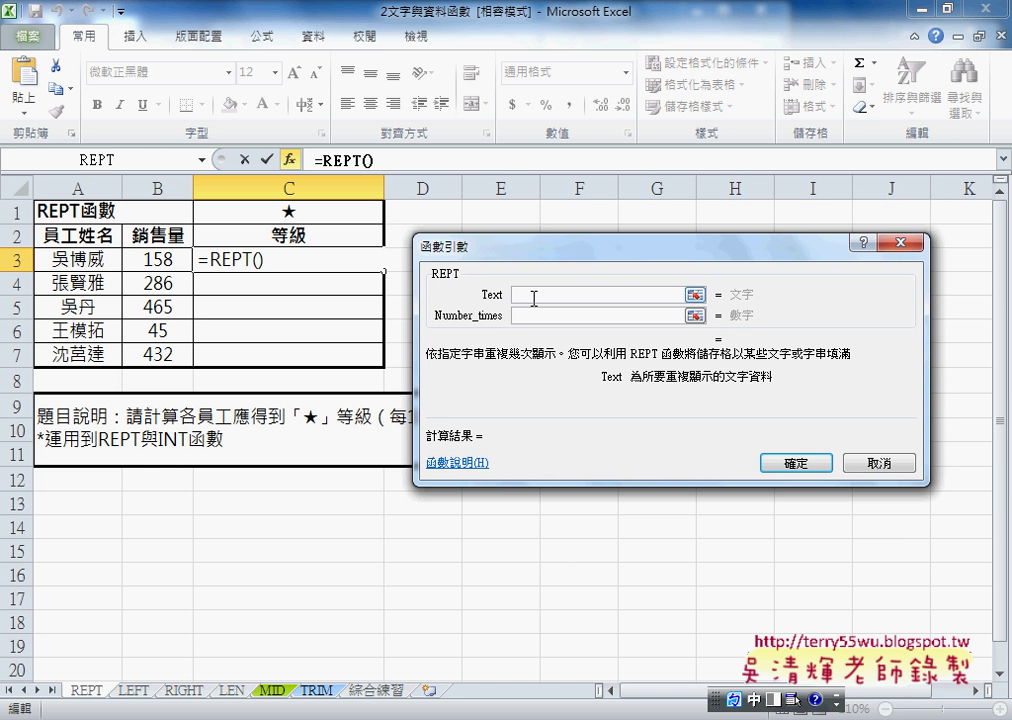
pyautogui.click(298, 211)
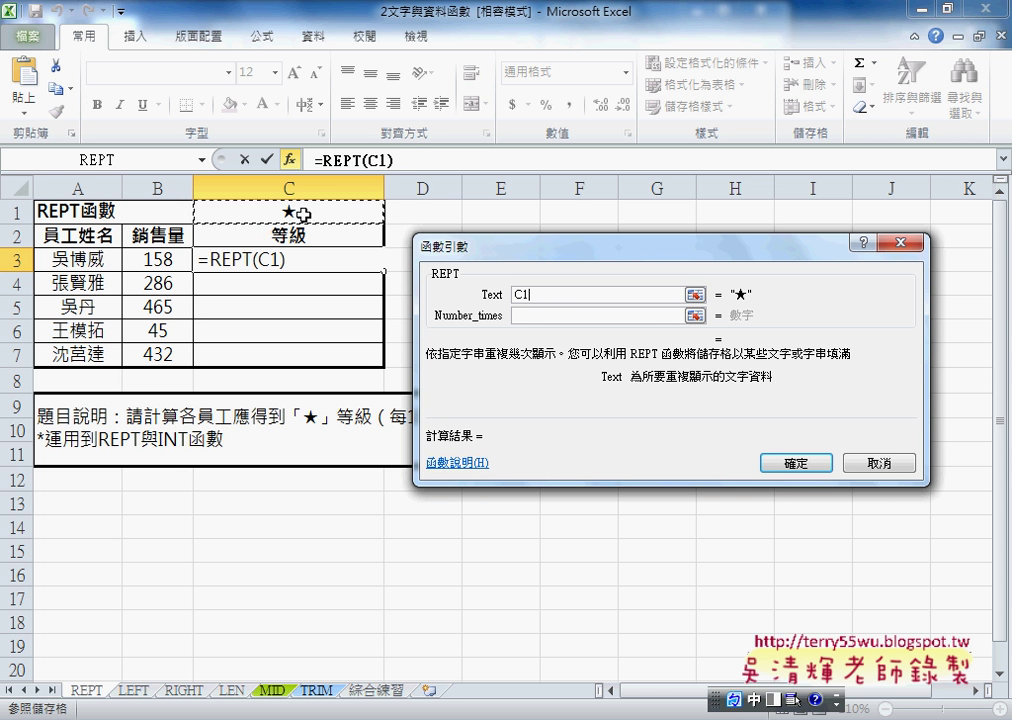
pyautogui.click(524, 316)
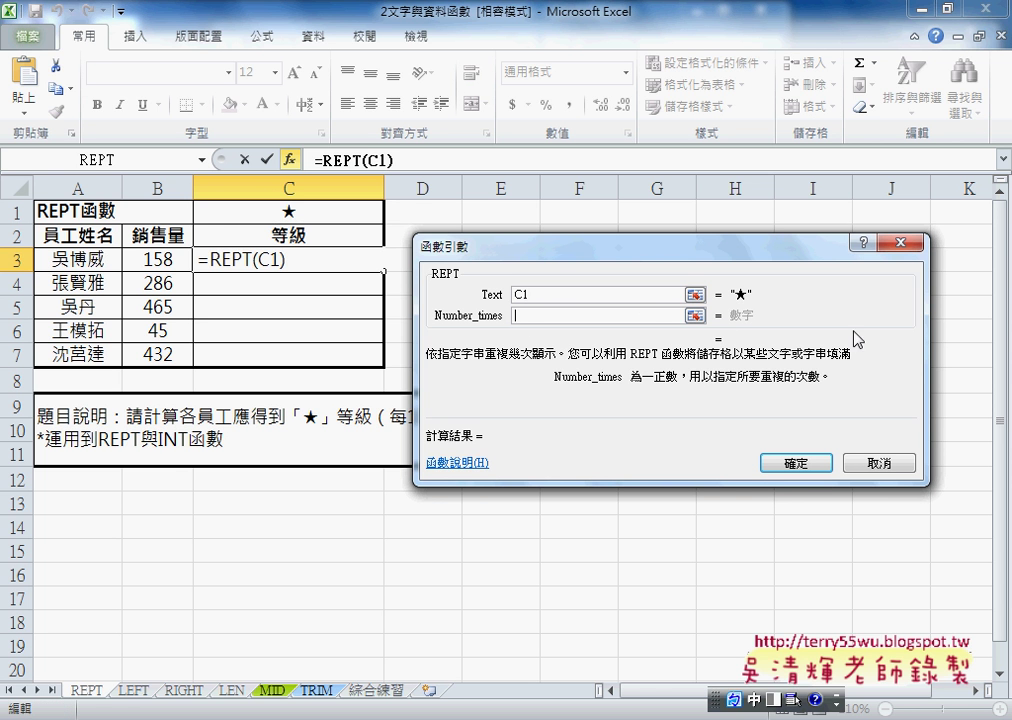
pyautogui.click(150, 259)
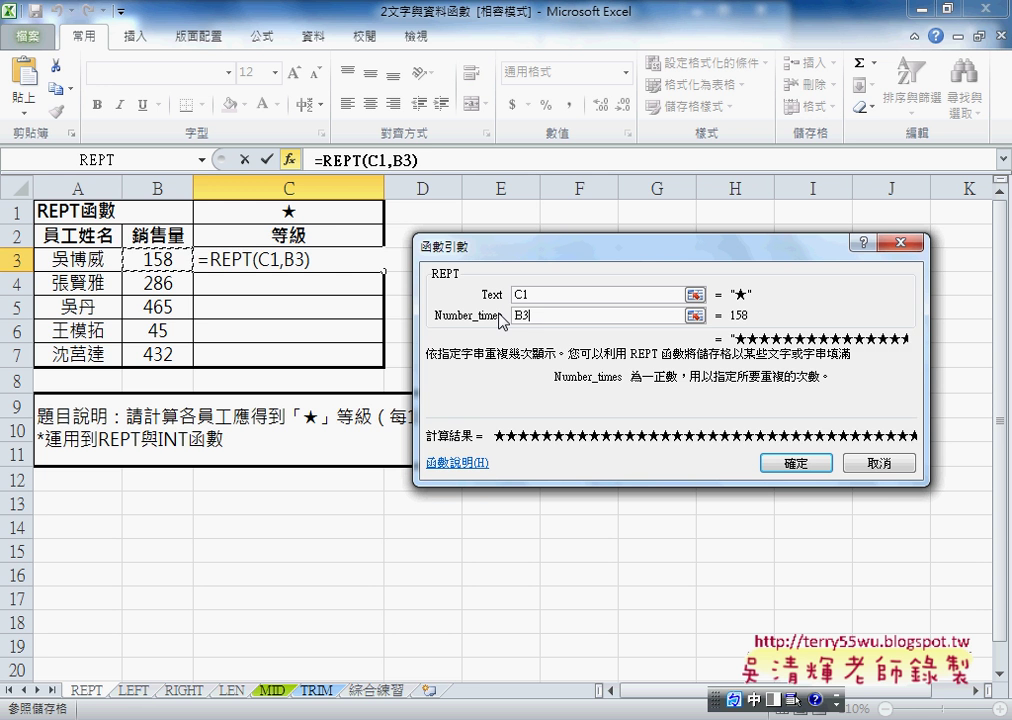
pyautogui.write('/100')
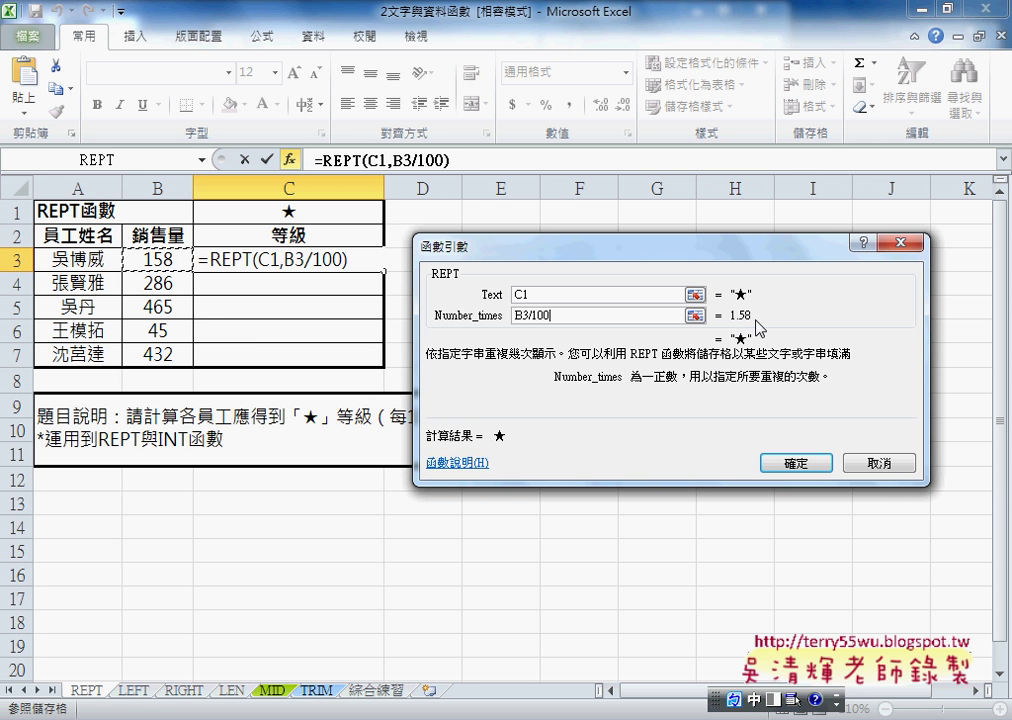
# Wrap the repeat count as int(B3/100) so it evaluates to exactly 1.
pyautogui.doubleClick(517, 316)
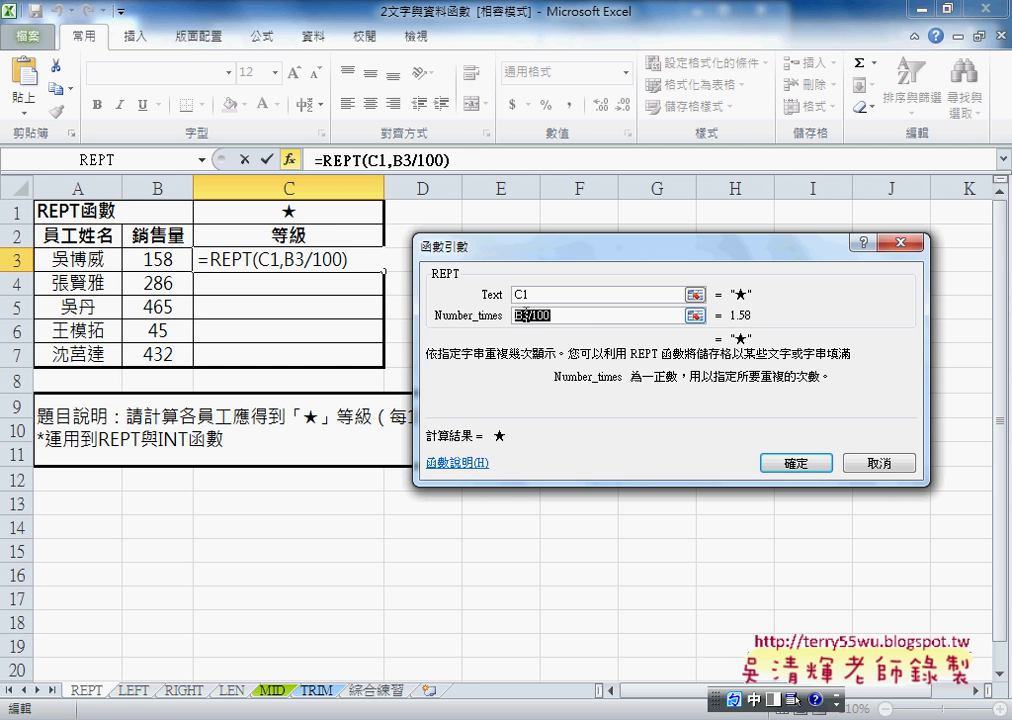
pyautogui.click(516, 316)
pyautogui.write('ㄊㄞ')
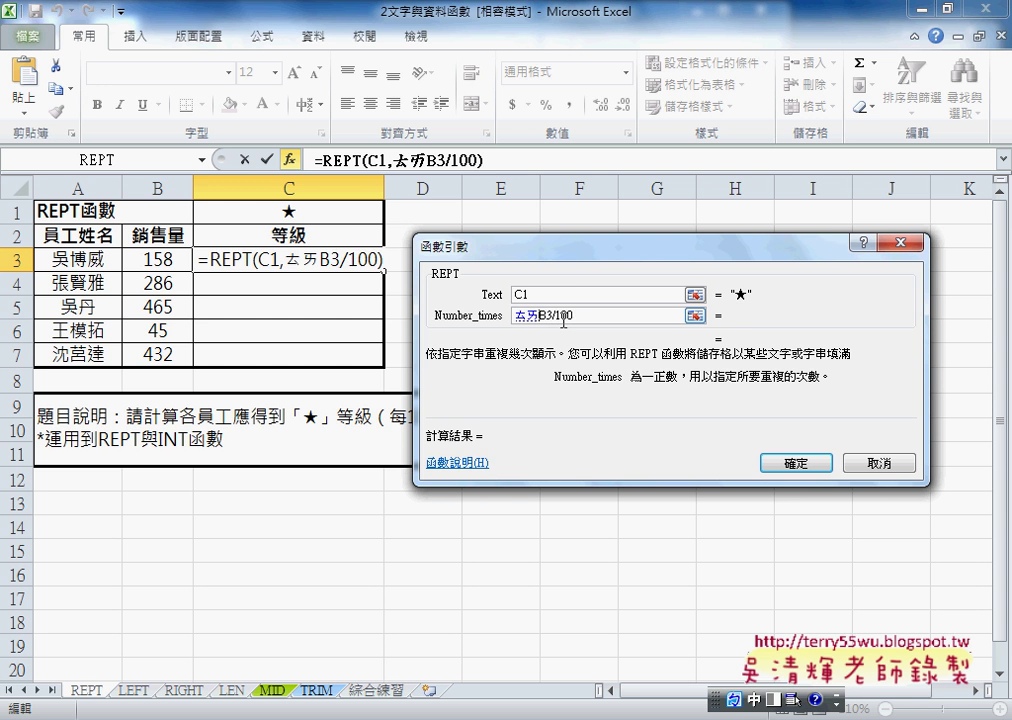
pyautogui.press('Escape')
pyautogui.press('shift')
pyautogui.write('int')
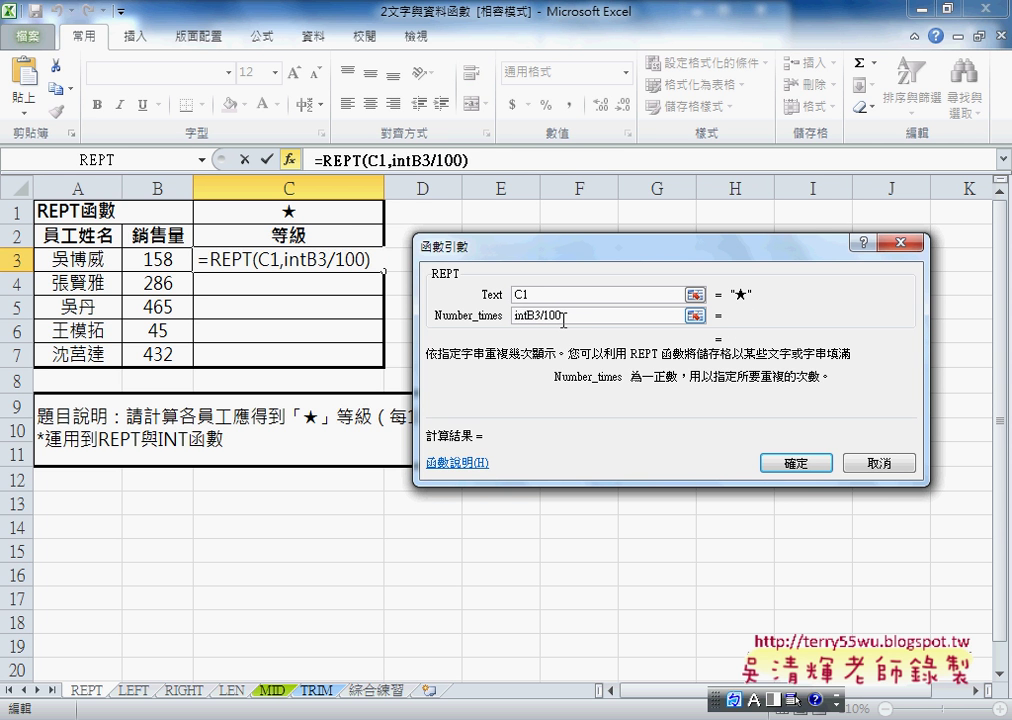
pyautogui.write('(')
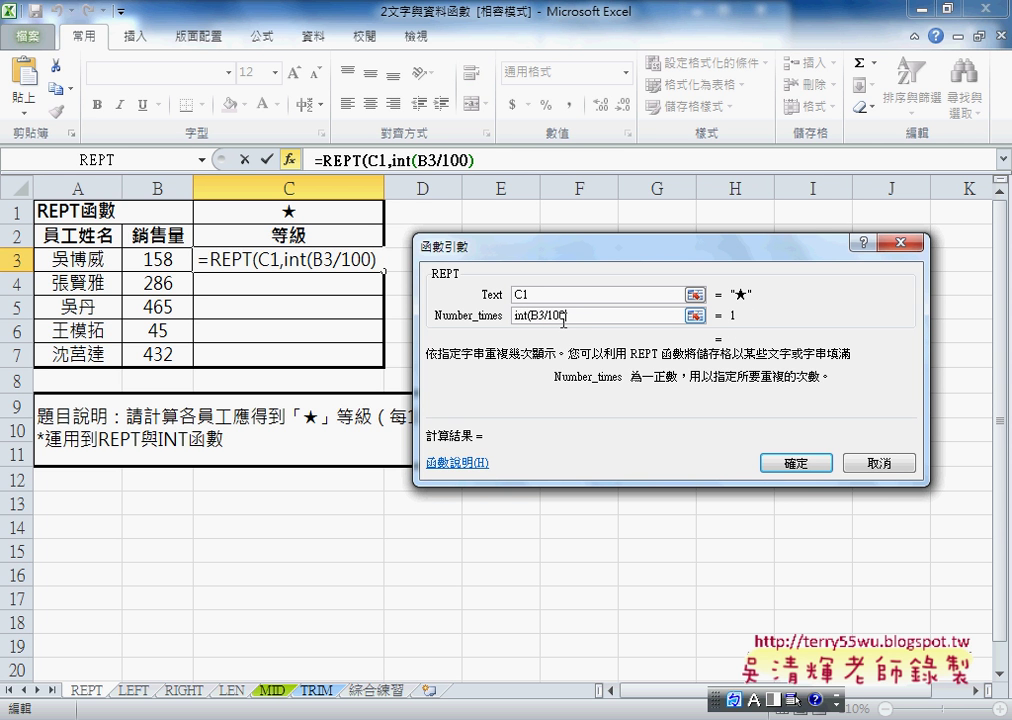
pyautogui.write(')')
pyautogui.moveTo(560, 321); pyautogui.dragTo(532, 320)
pyautogui.moveTo(531, 313); pyautogui.dragTo(568, 313)
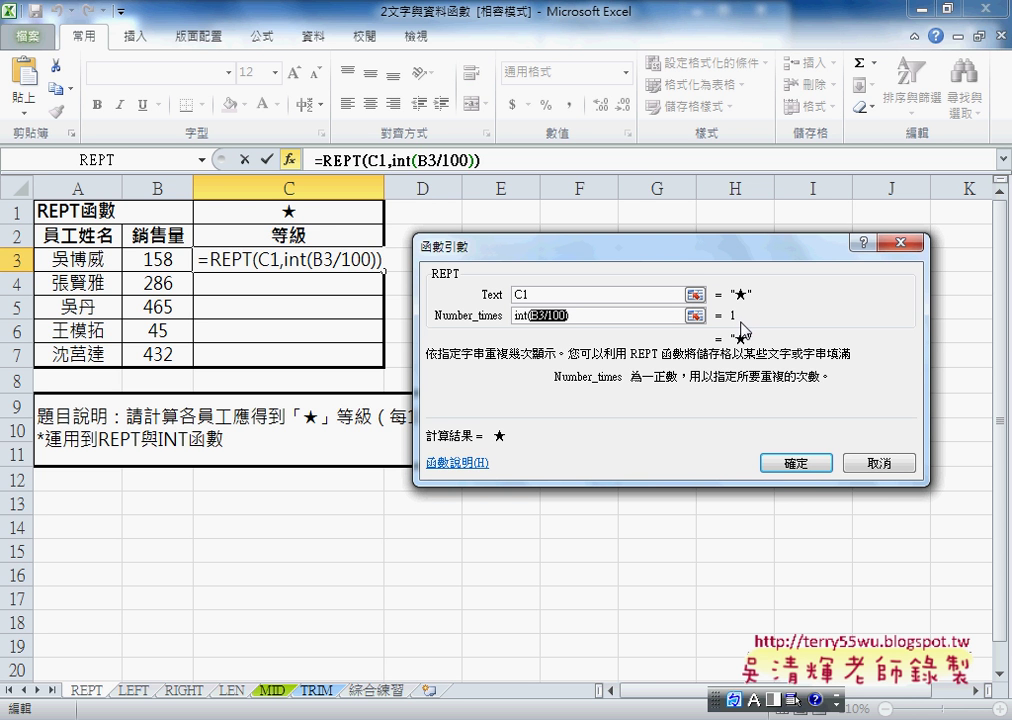
pyautogui.press('shift')
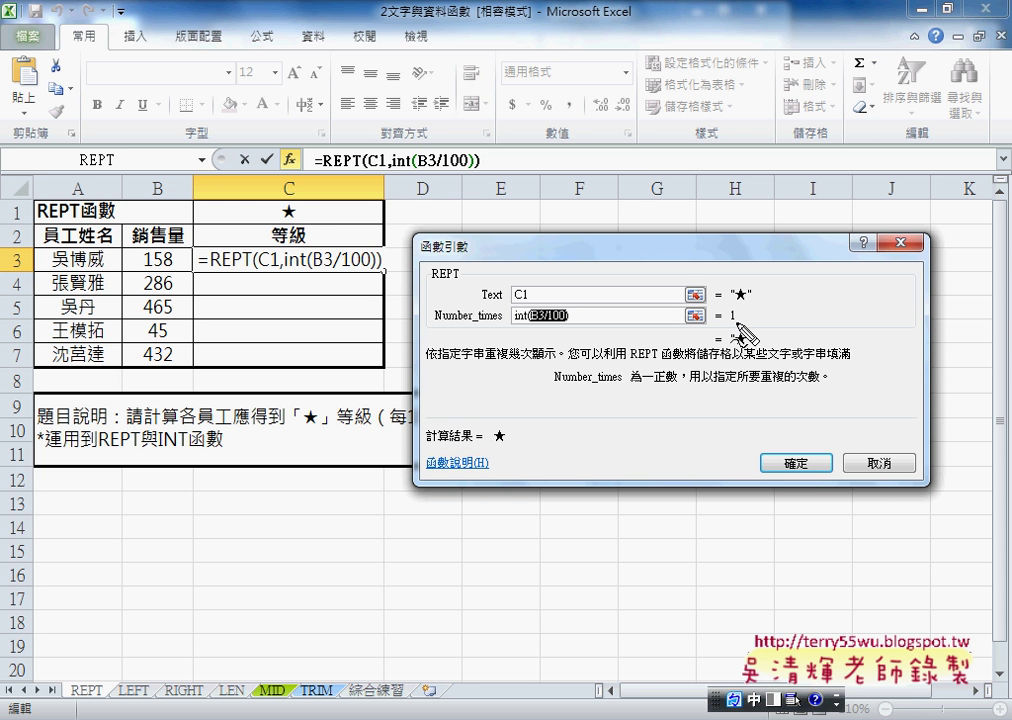
pyautogui.moveTo(742, 305); pyautogui.dragTo(736, 303)
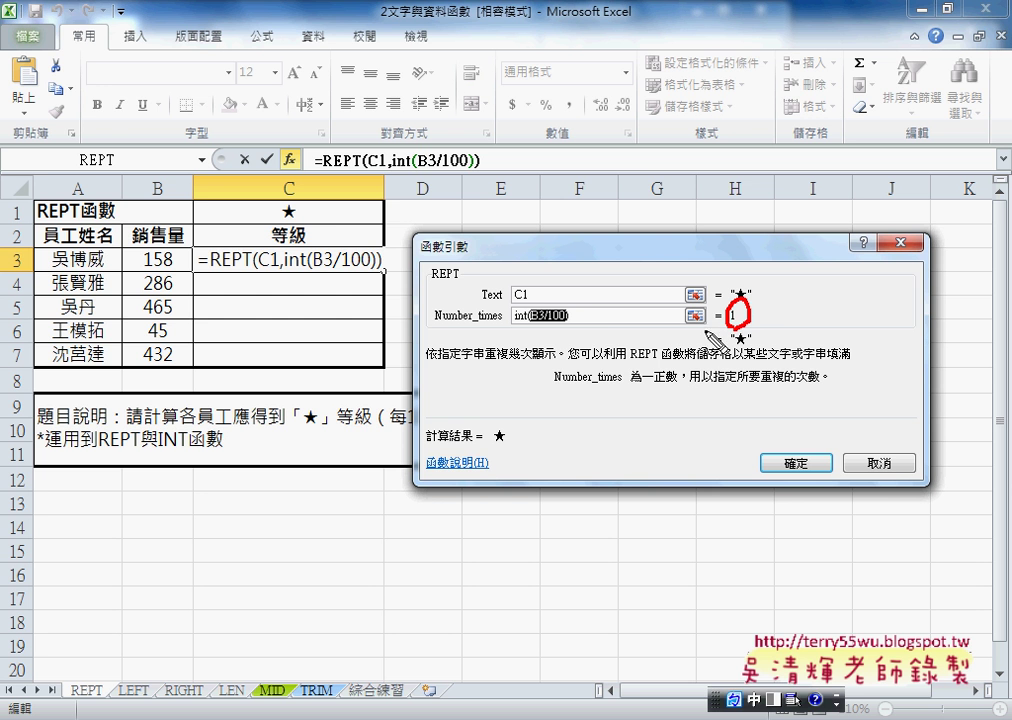
# Annotate the ★ in C1 and the C1 Text argument to explain the single-★ result.
pyautogui.moveTo(583, 318)
pyautogui.mouseDown()
pyautogui.moveTo(718, 316)
pyautogui.moveTo(710, 328)
pyautogui.mouseUp()
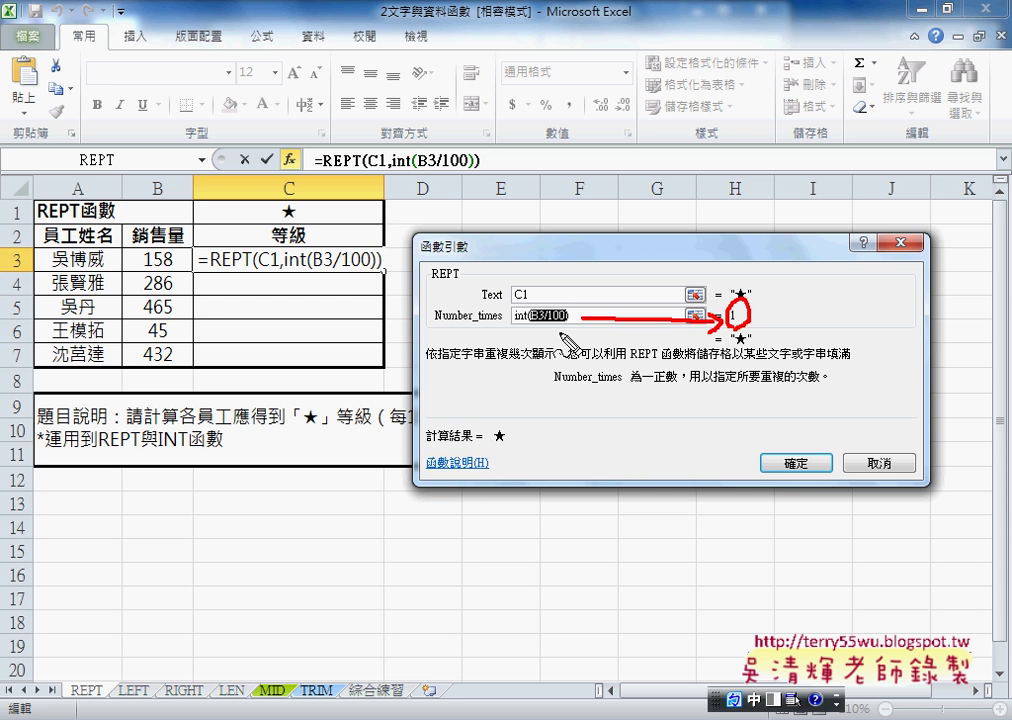
pyautogui.press('Escape')
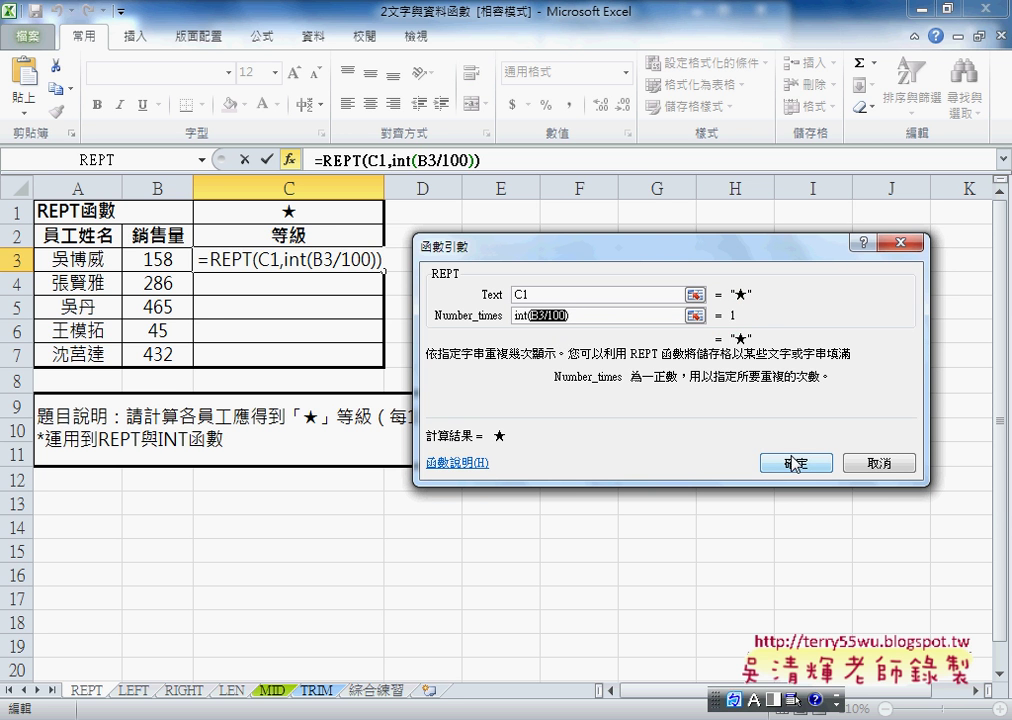
pyautogui.moveTo(560, 245); pyautogui.dragTo(615, 264)
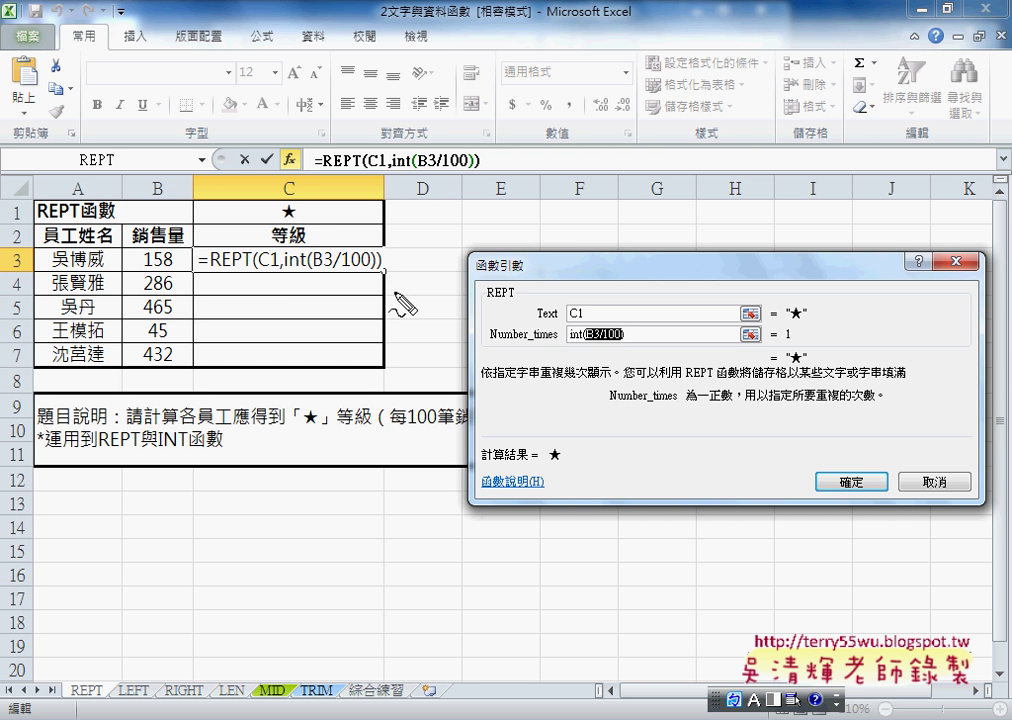
pyautogui.press('shift')
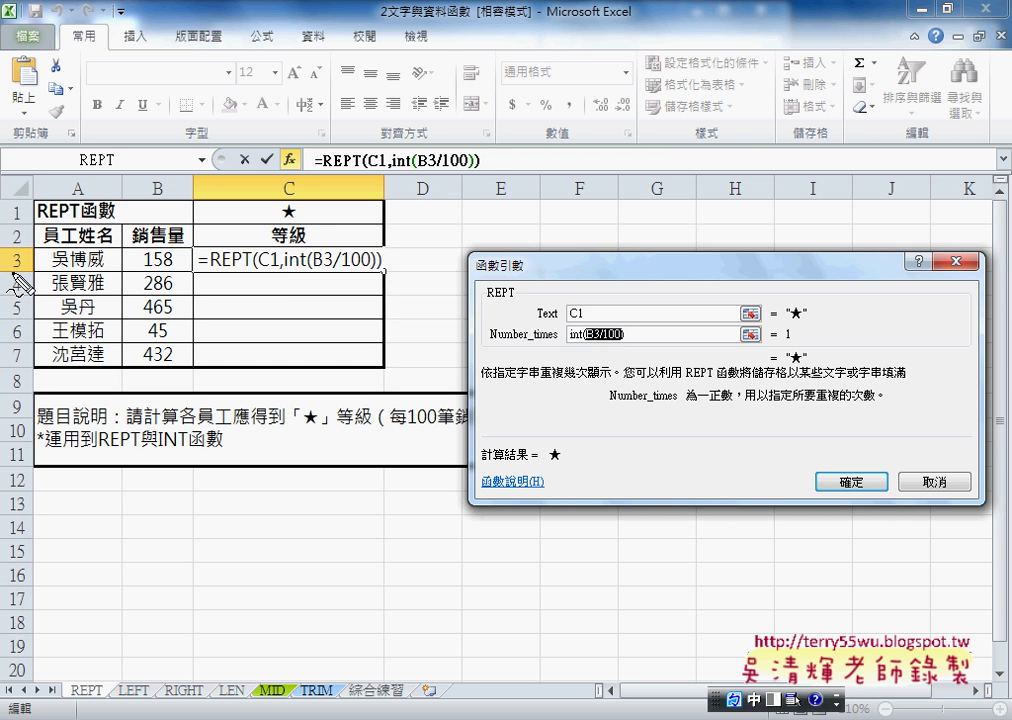
pyautogui.moveTo(278, 212); pyautogui.dragTo(274, 205)
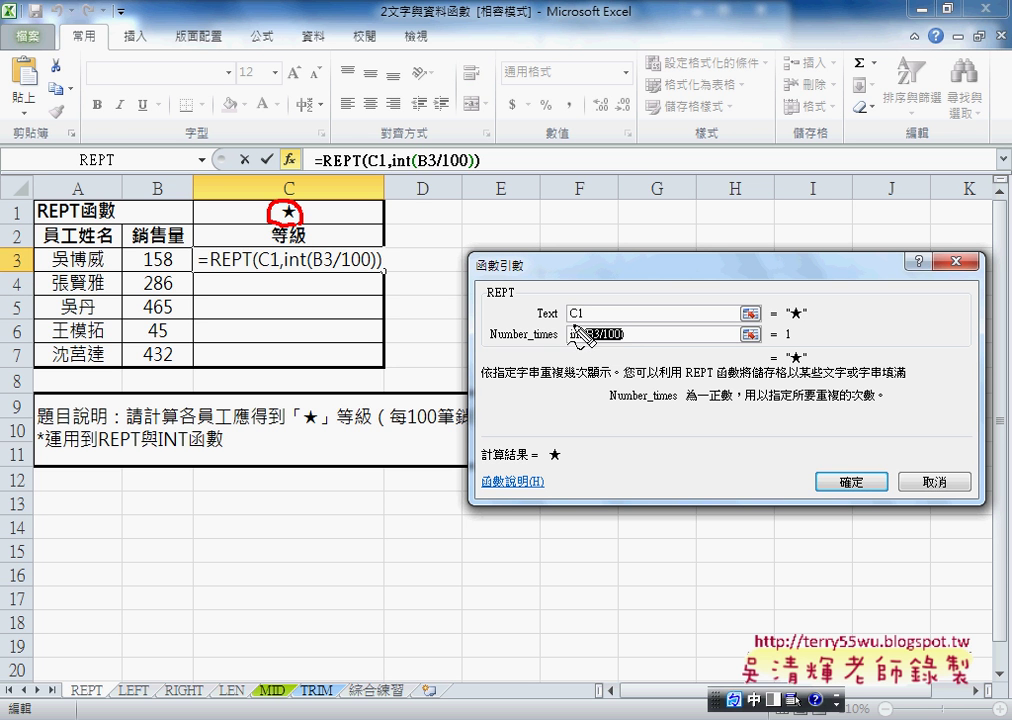
pyautogui.moveTo(570, 322); pyautogui.dragTo(584, 322)
pyautogui.moveTo(410, 232)
pyautogui.mouseDown()
pyautogui.moveTo(407, 298)
pyautogui.moveTo(430, 294)
pyautogui.mouseUp()
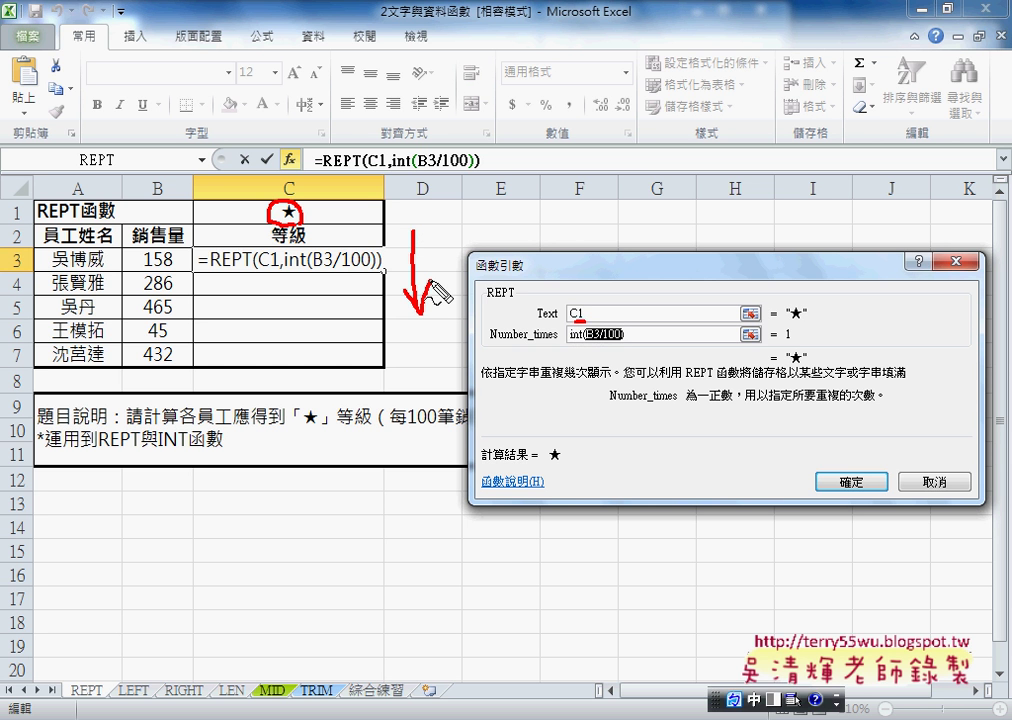
pyautogui.moveTo(390, 211)
pyautogui.mouseDown()
pyautogui.moveTo(518, 211)
pyautogui.moveTo(505, 223)
pyautogui.mouseUp()
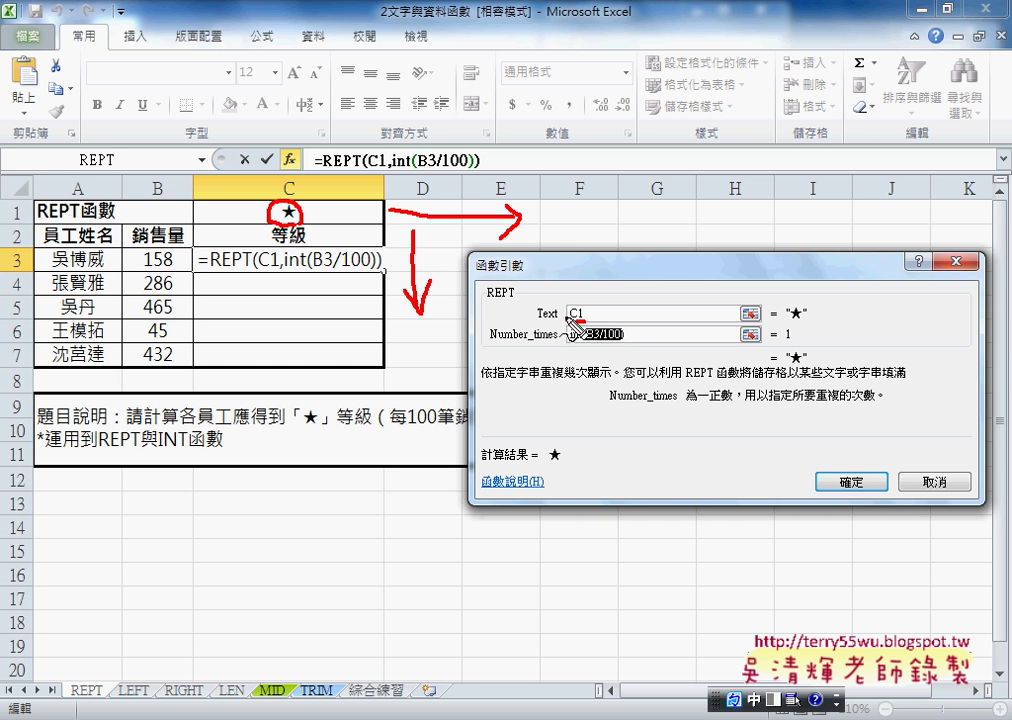
# Cycle F4 on the Text argument until C1 becomes the row-locked C$1.
pyautogui.click(576, 316)
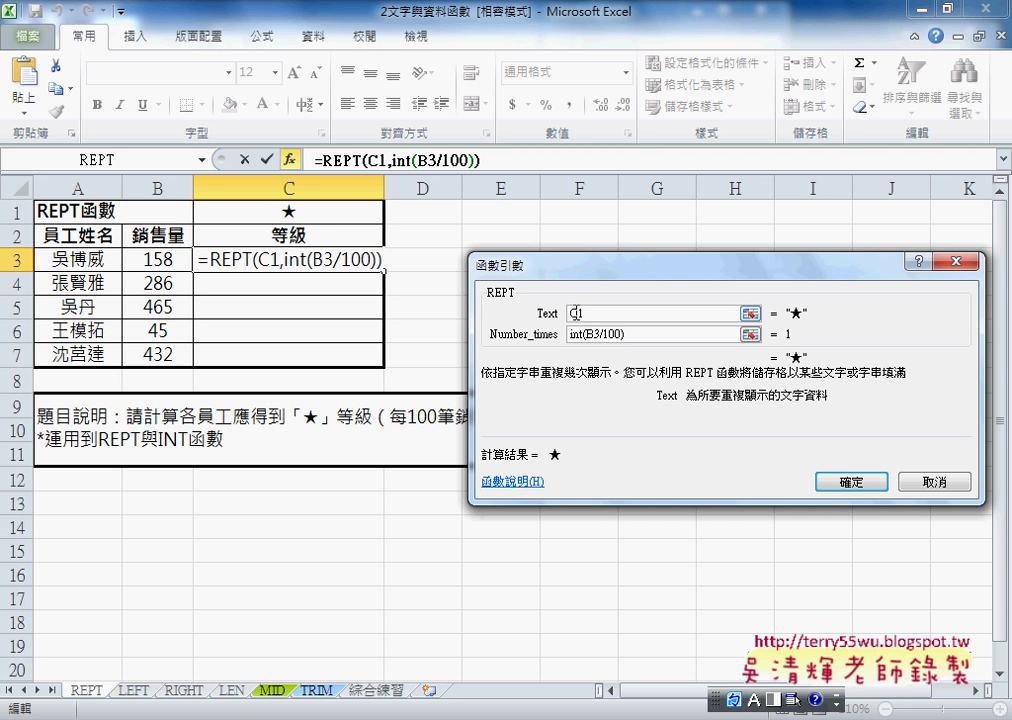
pyautogui.click(586, 313)
pyautogui.press('F4')
pyautogui.press('F4')
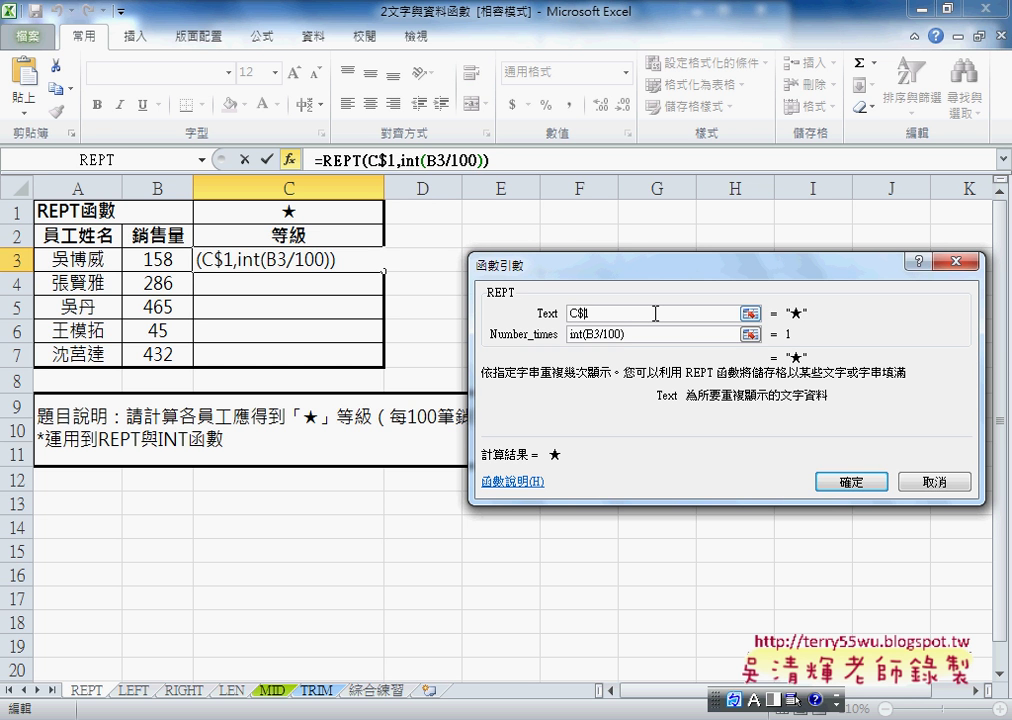
pyautogui.press('F4')
pyautogui.press('F4')
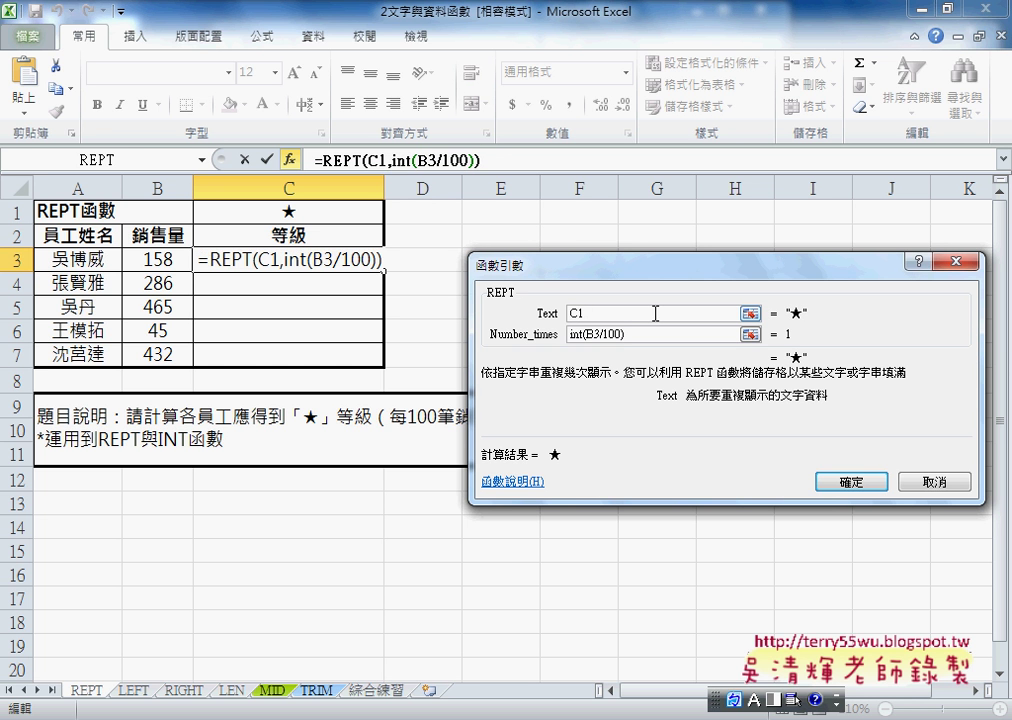
pyautogui.press('F4')
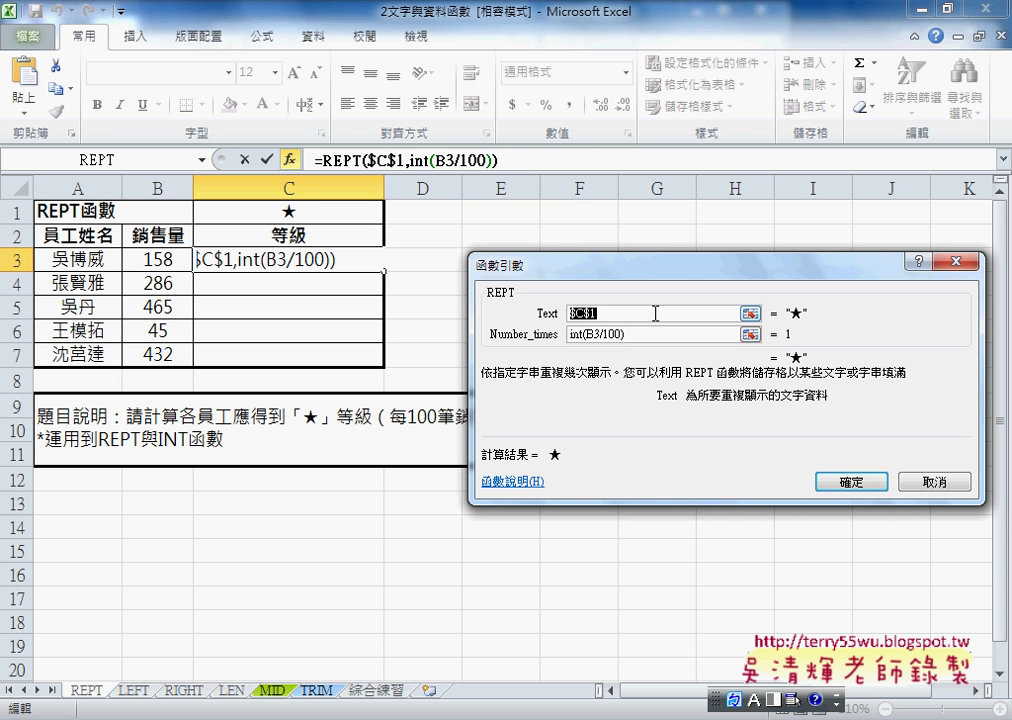
pyautogui.press('F4')
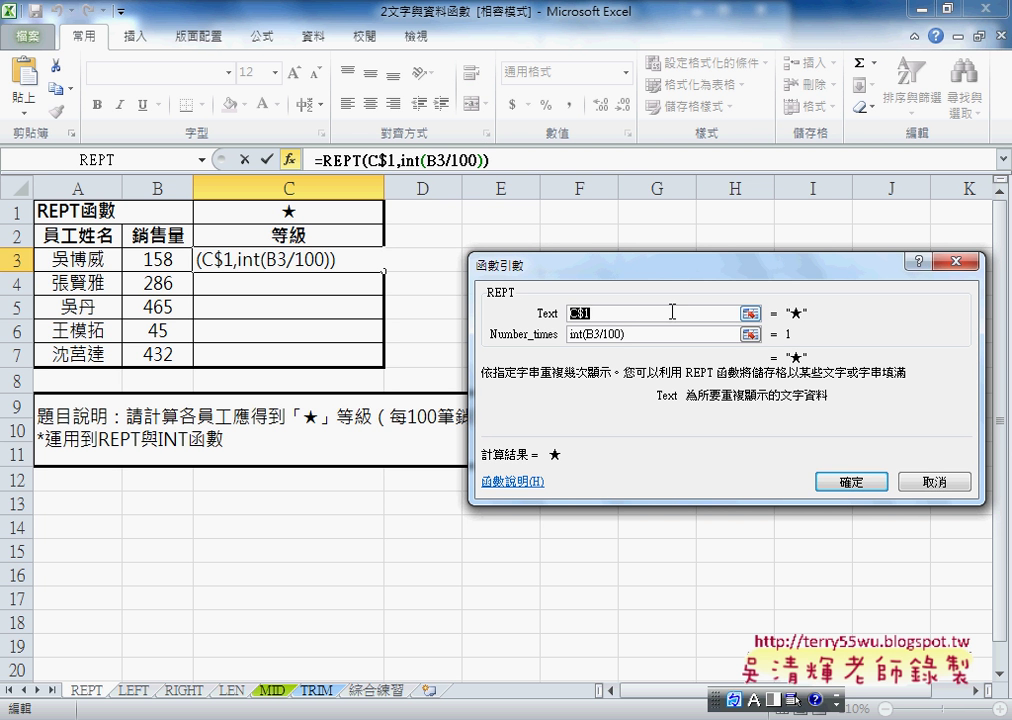
pyautogui.click(630, 313)
pyautogui.moveTo(580, 313); pyautogui.dragTo(598, 315)
# Commit the REPT formula and copy it down to C7, then highlight REPT, C$ and INT(B3/100).
pyautogui.click(851, 482)
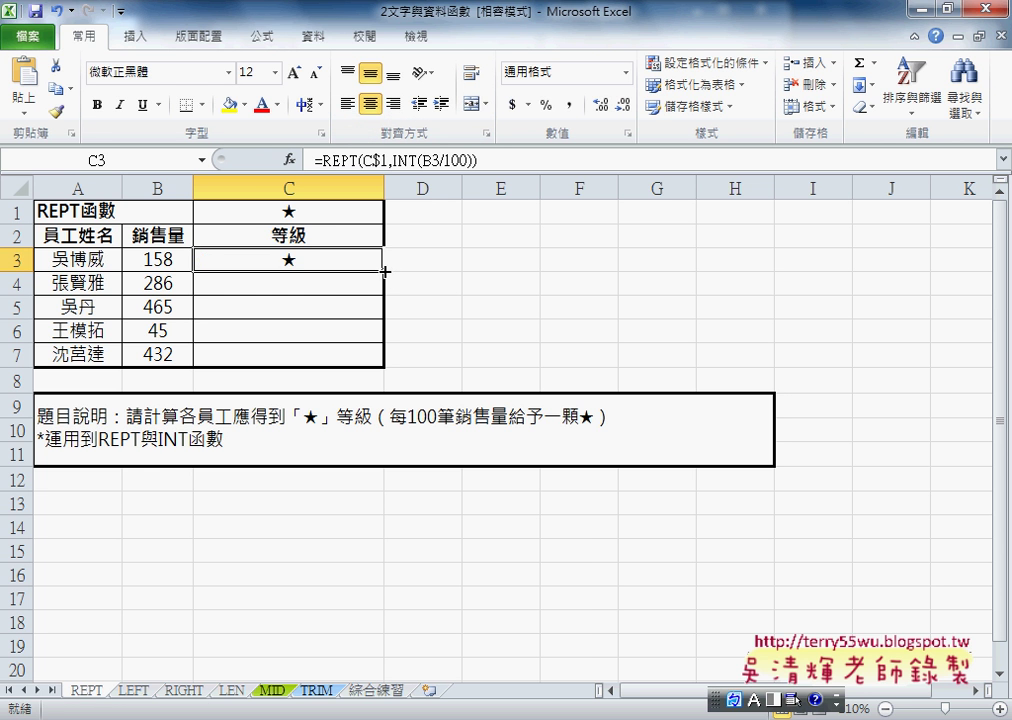
pyautogui.moveTo(387, 271); pyautogui.dragTo(387, 366)
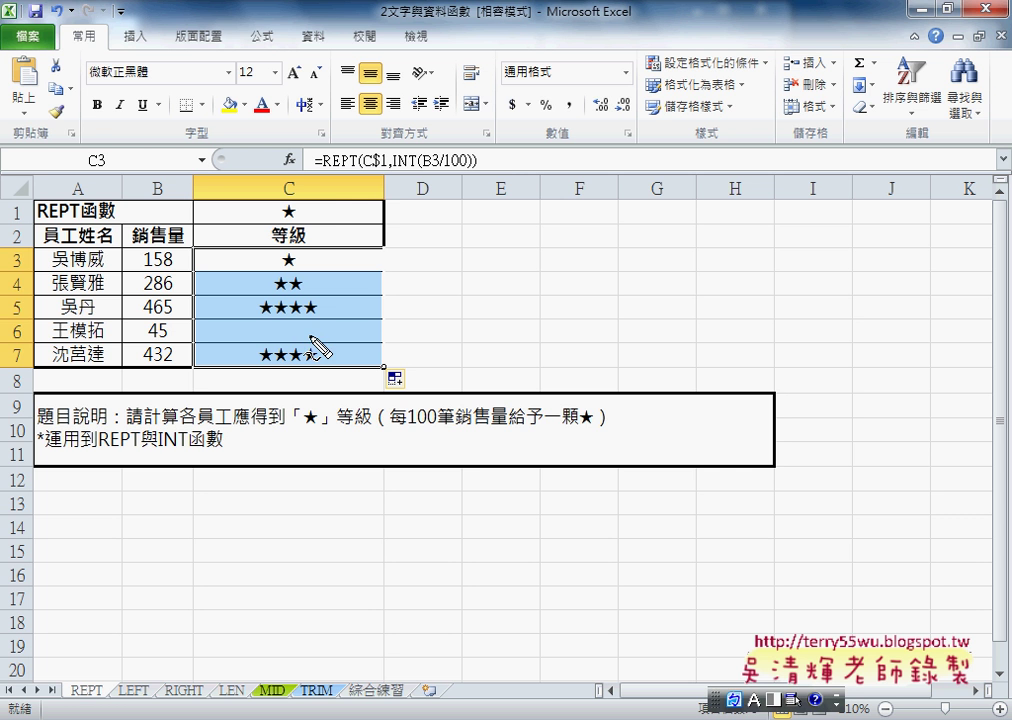
pyautogui.press('shift')
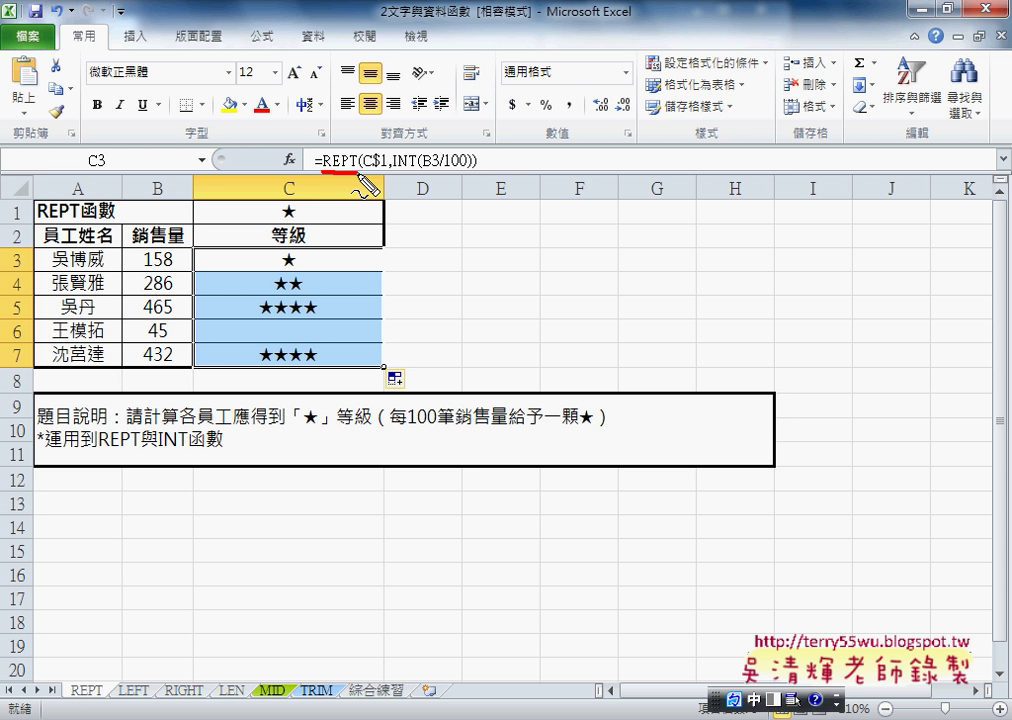
pyautogui.moveTo(354, 171)
pyautogui.mouseDown()
pyautogui.moveTo(381, 172)
pyautogui.moveTo(305, 210)
pyautogui.moveTo(300, 229)
pyautogui.mouseUp()
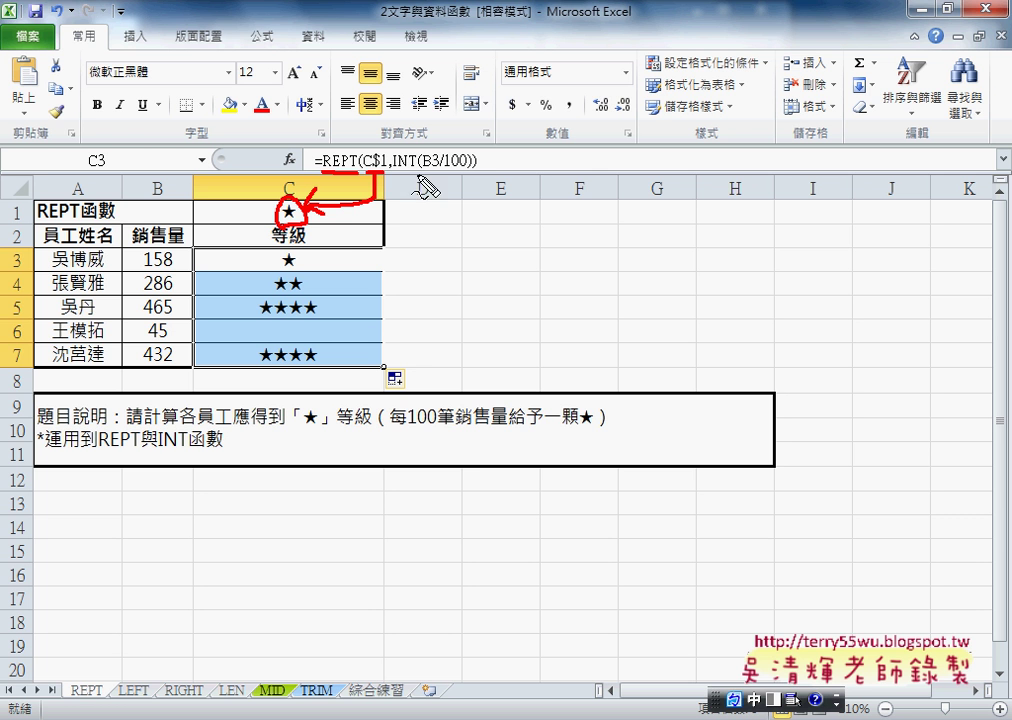
pyautogui.moveTo(398, 170); pyautogui.dragTo(468, 172)
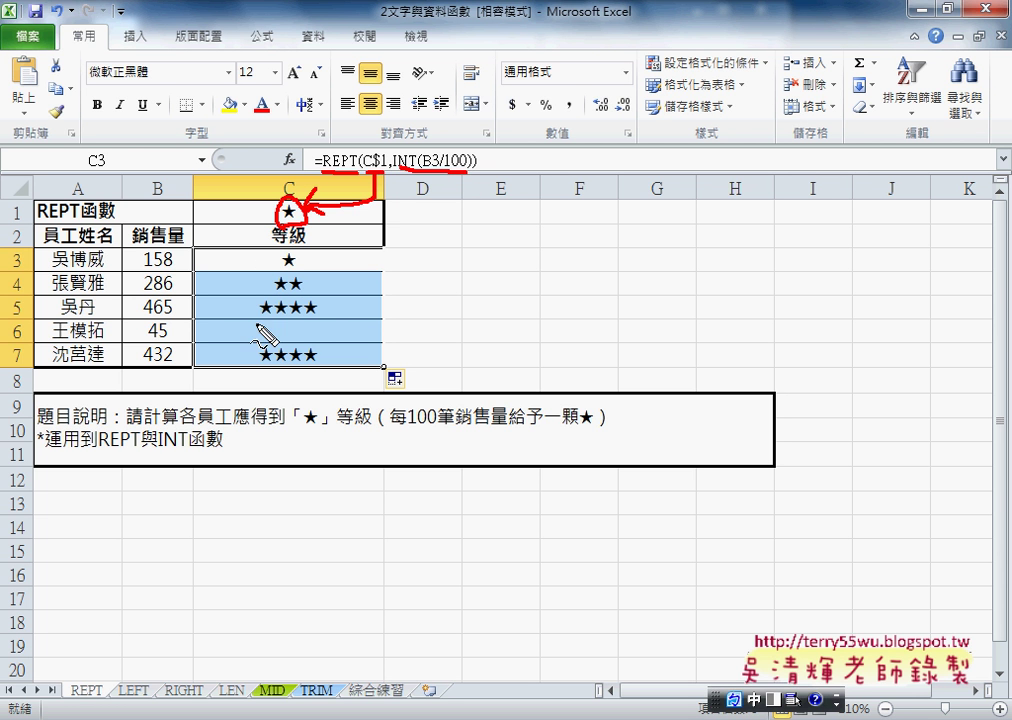
pyautogui.press('Escape')
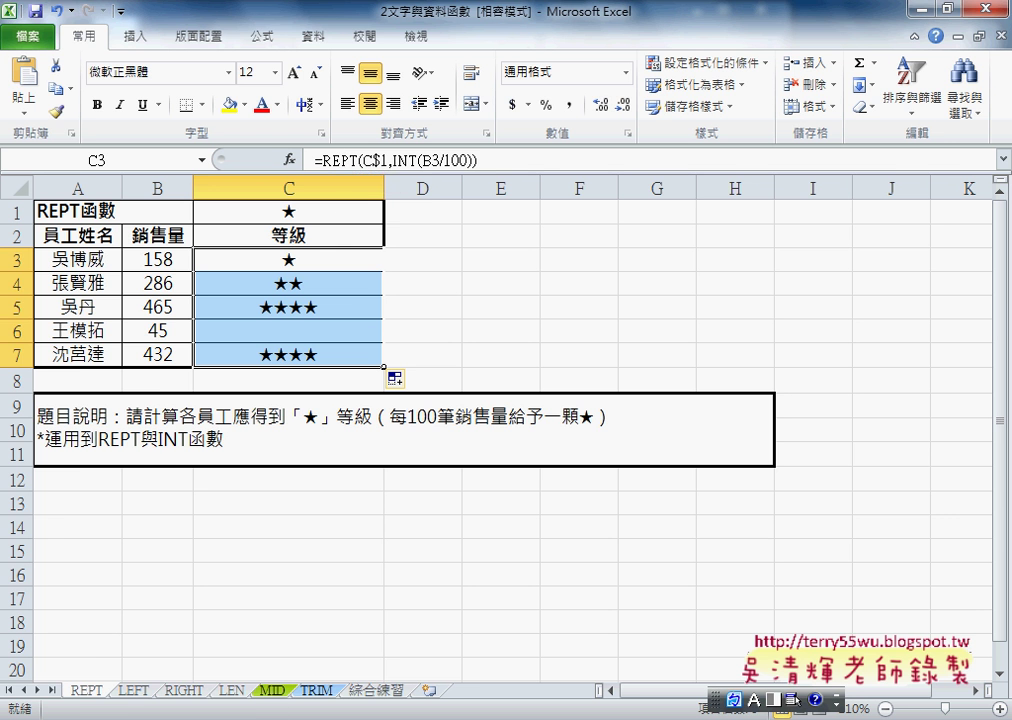
# In Google Drive, go through _雲端白板畫面(2014) and 01_函數練習 to preview 01_REPT函數.png.
pyautogui.click(269, 596)
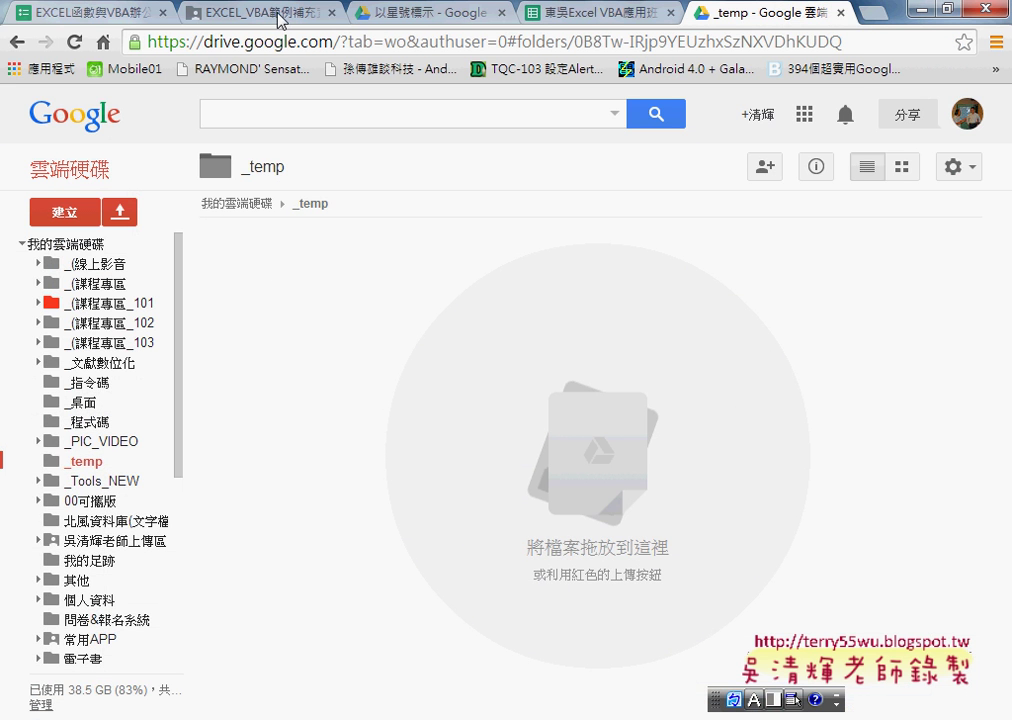
pyautogui.click(278, 17)
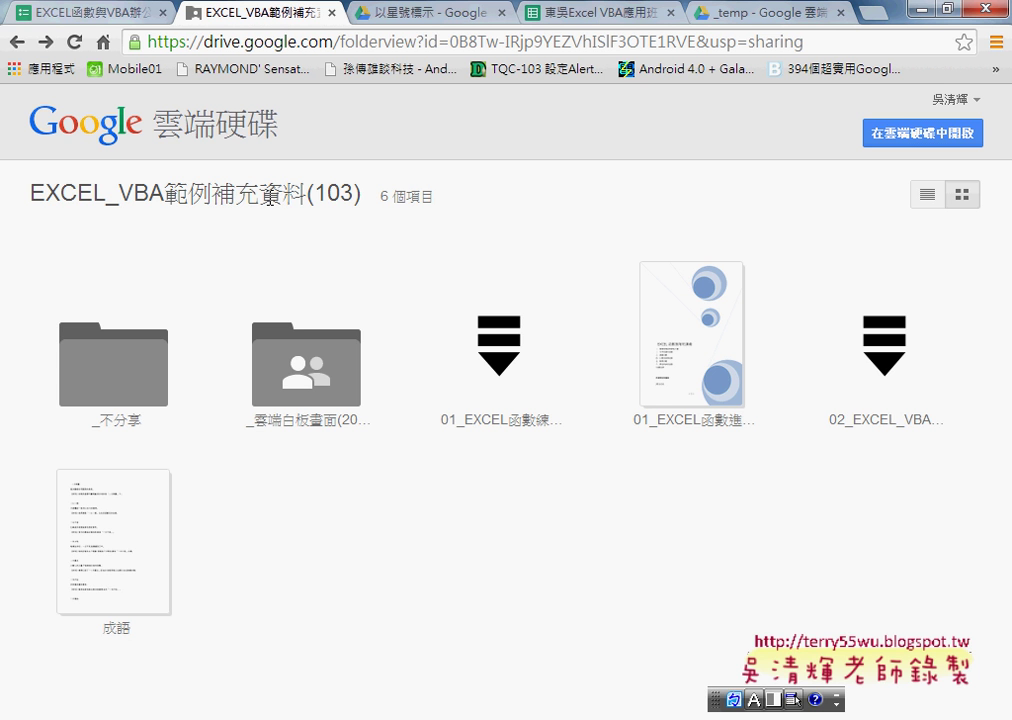
pyautogui.doubleClick(295, 405)
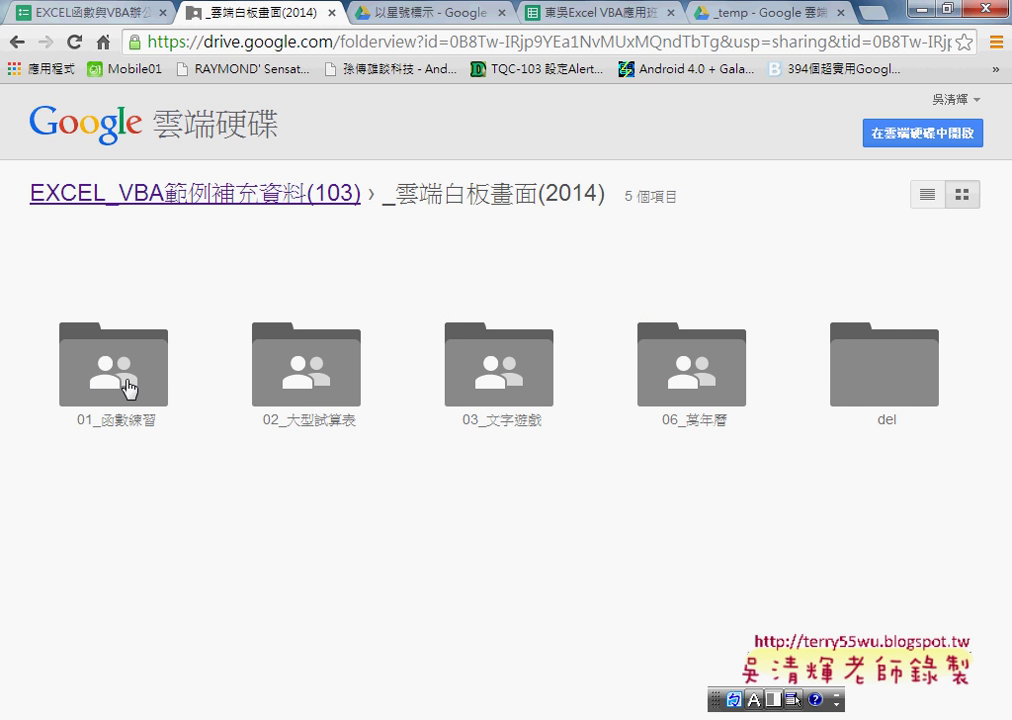
pyautogui.doubleClick(102, 372)
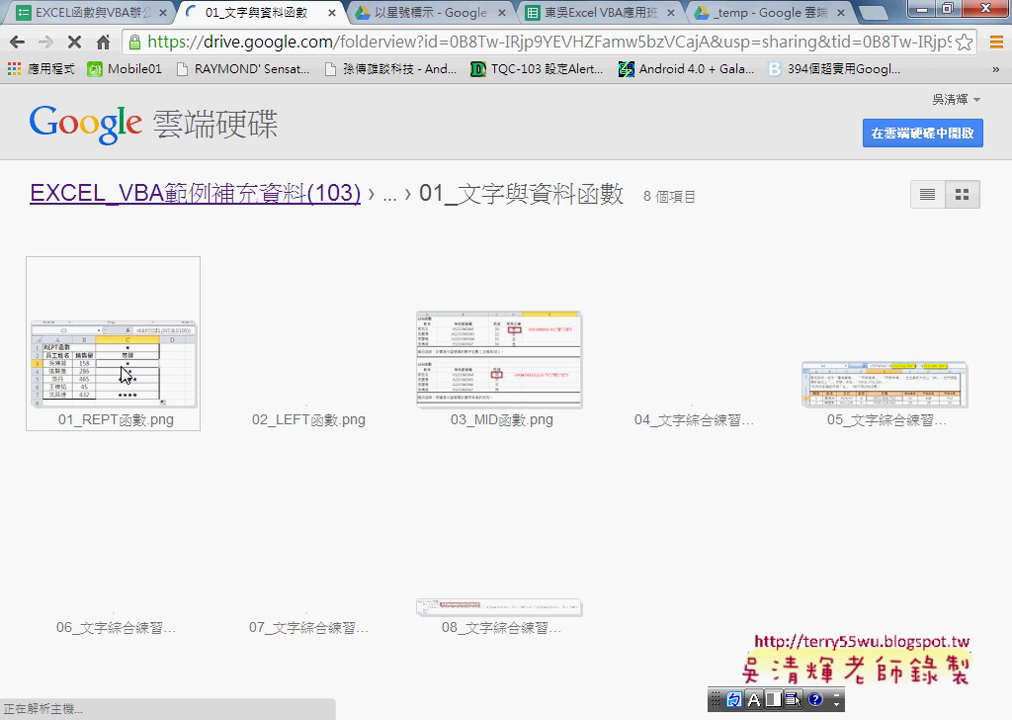
pyautogui.click(124, 374)
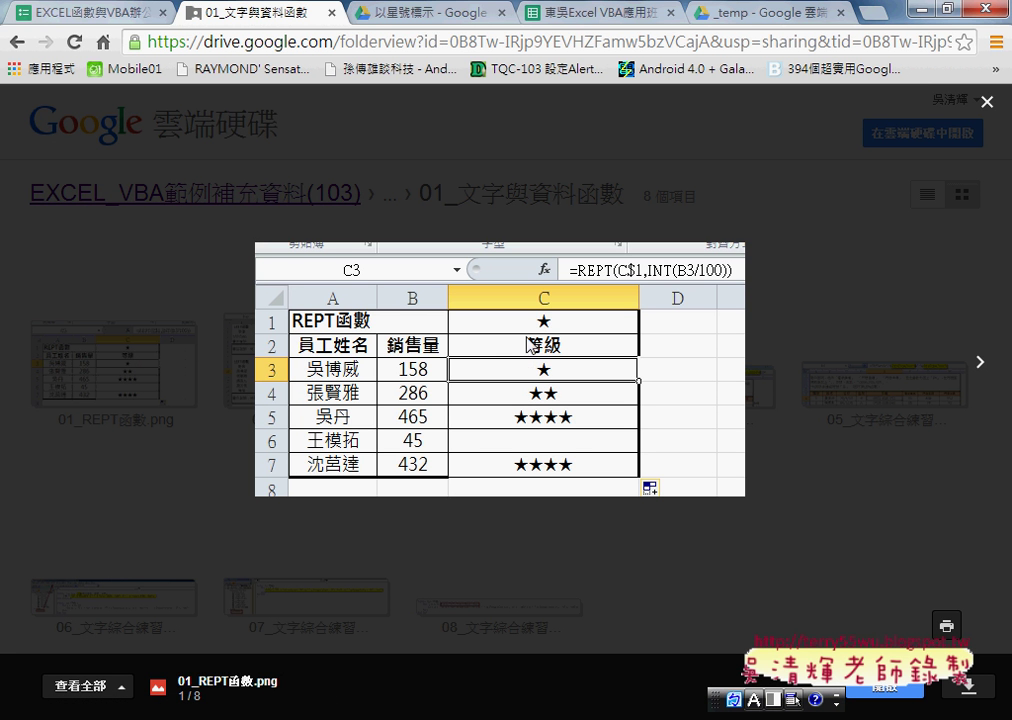